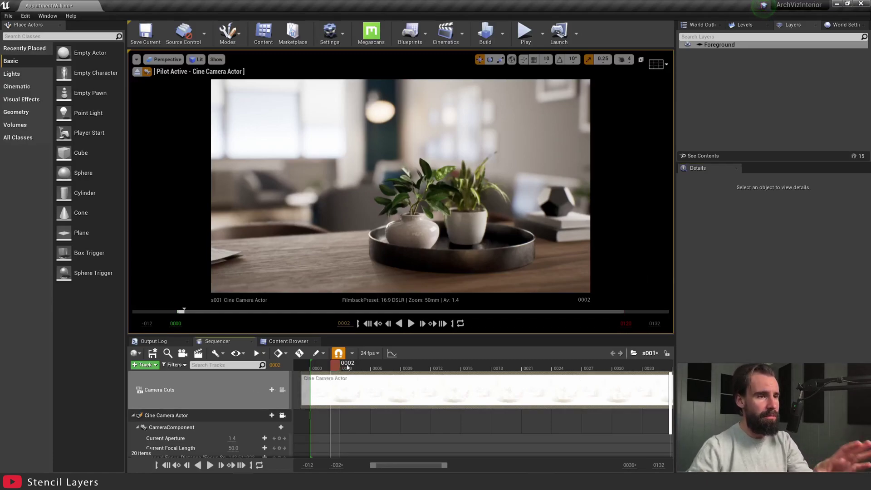
Preview the shot, then open the Movie Render Queue and the render job's settings.
mouse_move(339, 368)
left_mouse_down()
mouse_move(391, 366)
mouse_move(325, 366)
left_mouse_up()
key("space")
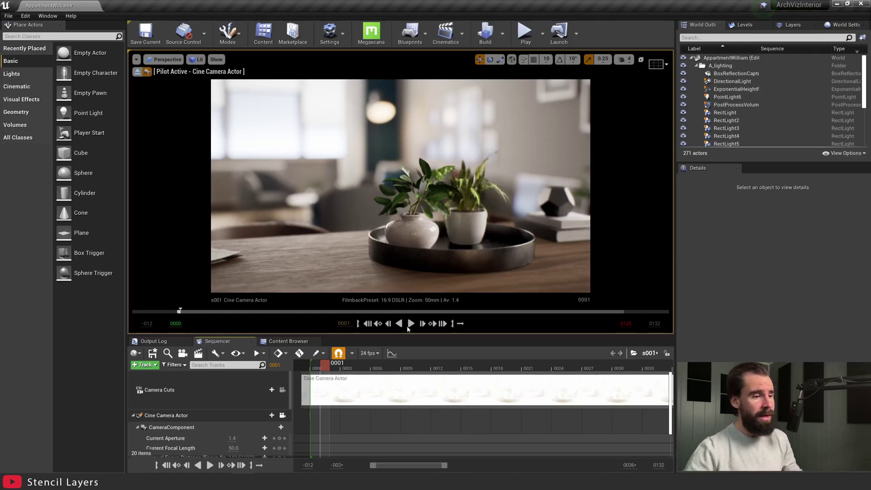
left_click(51, 16)
mouse_move(58, 35)
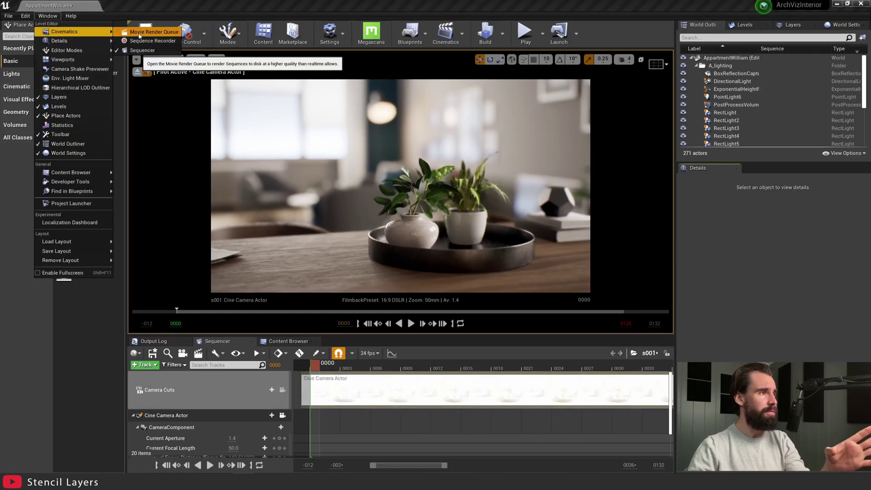
left_click(149, 32)
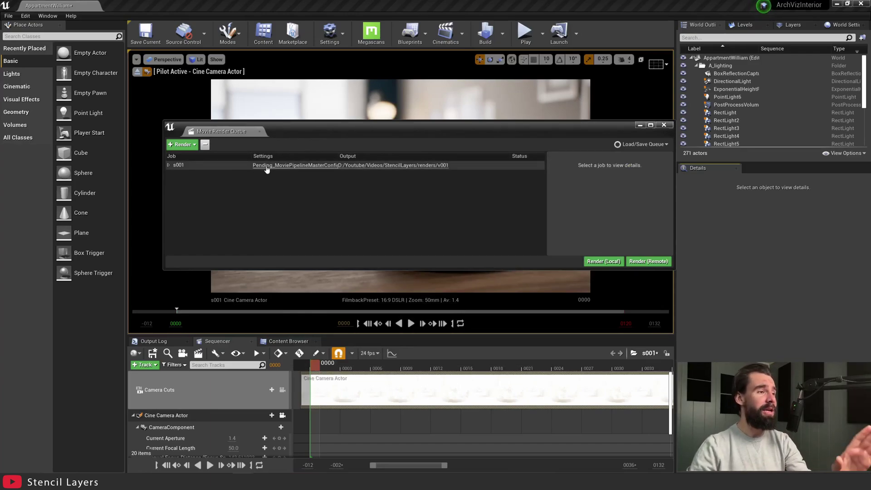
left_click(267, 166)
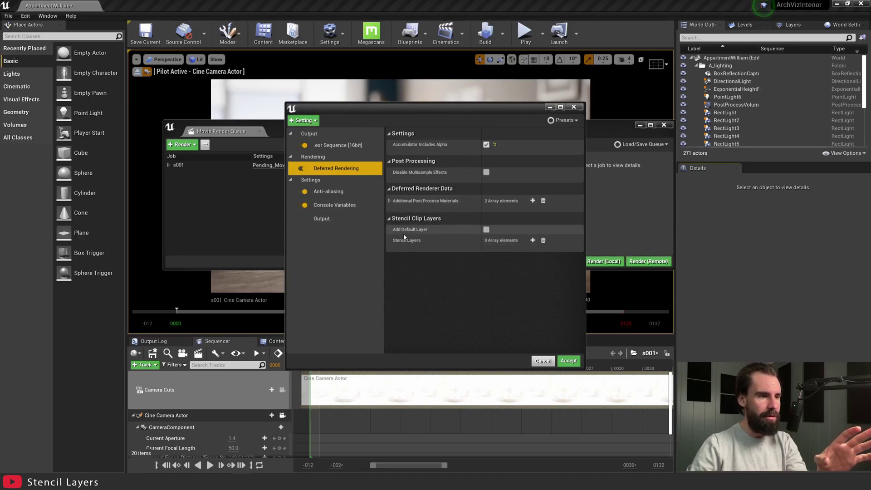
Add one empty Stencil Layers entry and choose Browse Layers from its dropdown.
mouse_move(418, 244)
left_click(391, 243)
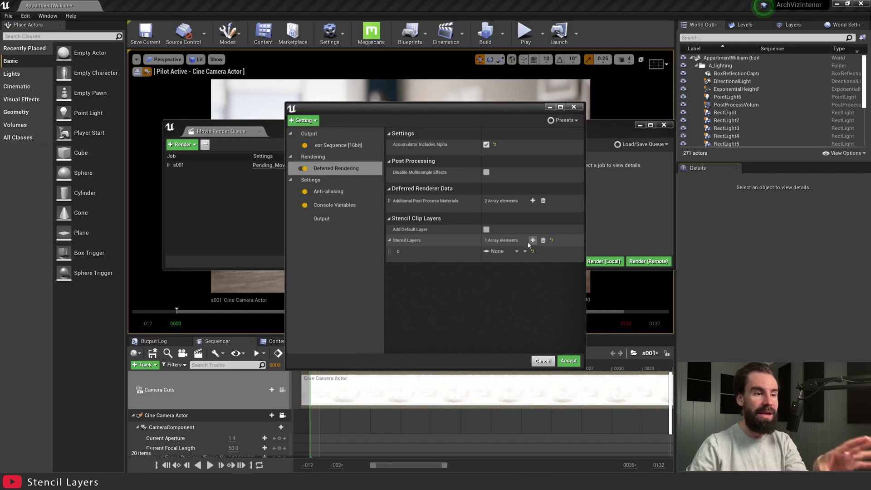
left_click(532, 241)
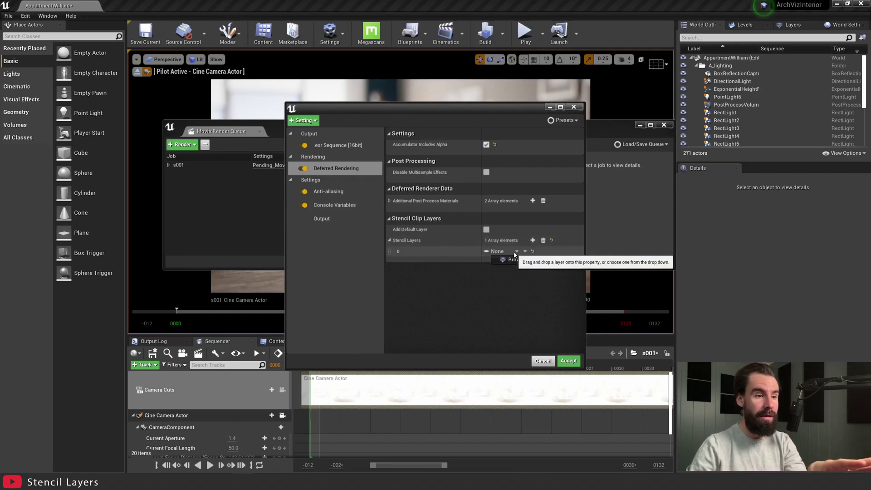
left_click(503, 253)
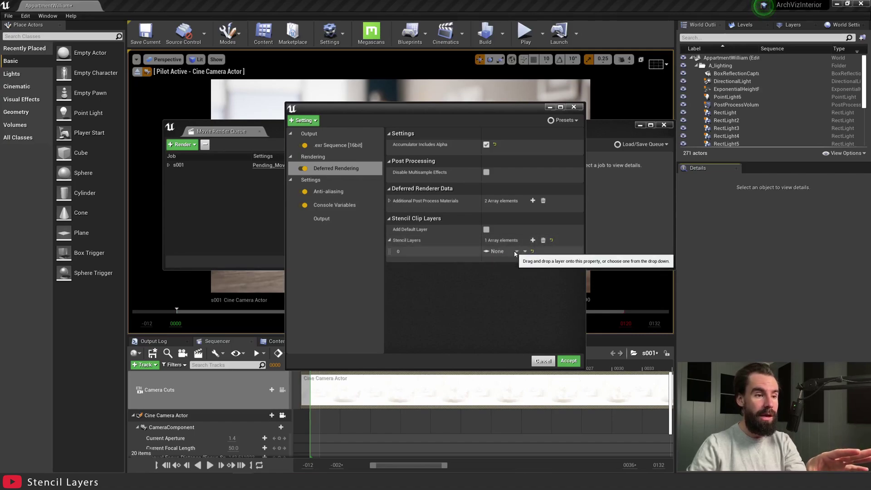
left_click(519, 260)
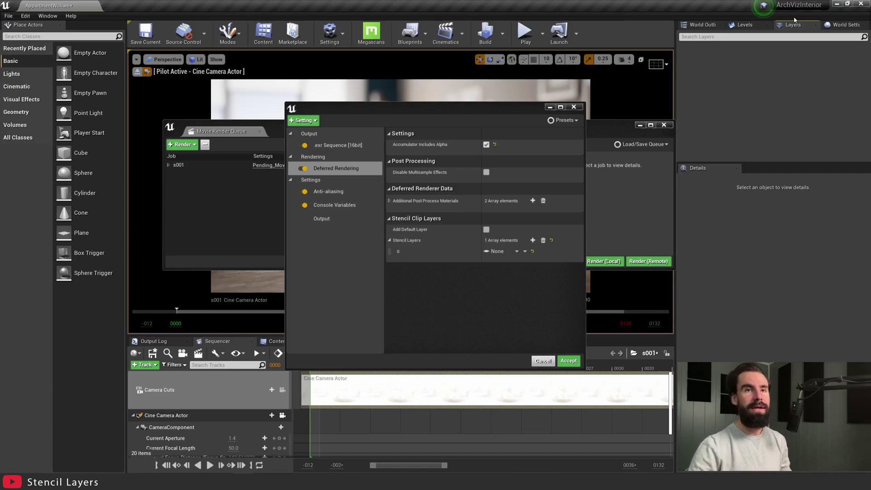
Create an empty layer named Foreground, accept the render settings and close the queue.
right_click(725, 77)
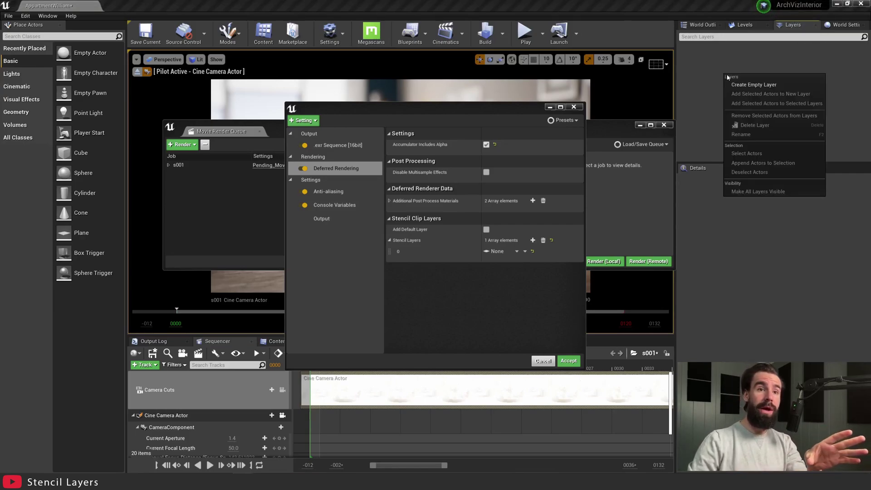
left_click(775, 85)
type("Foreground")
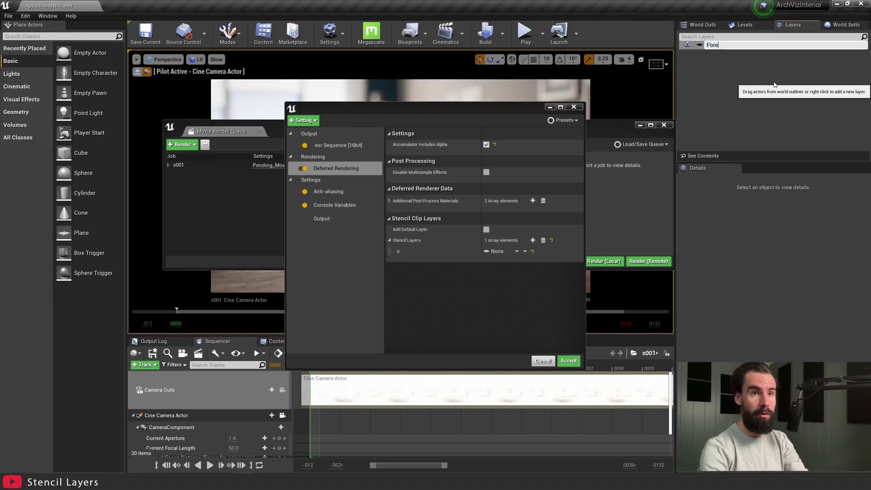
key("Return")
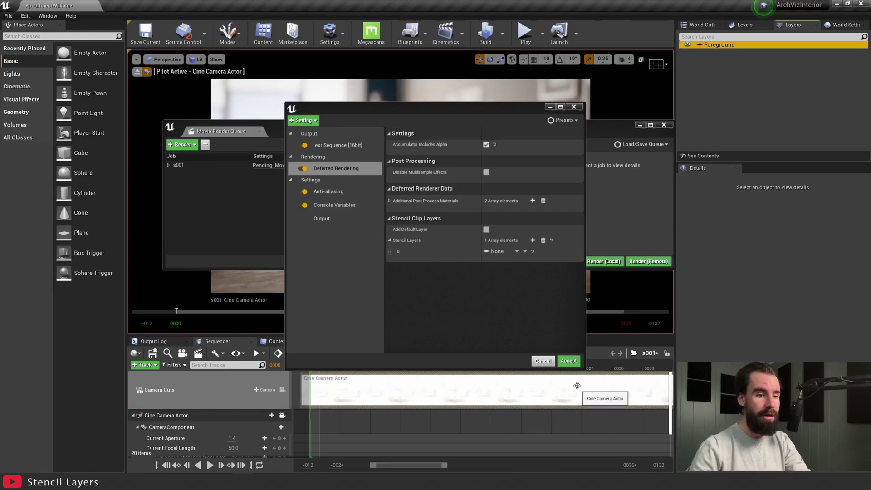
left_click(569, 361)
left_click(671, 125)
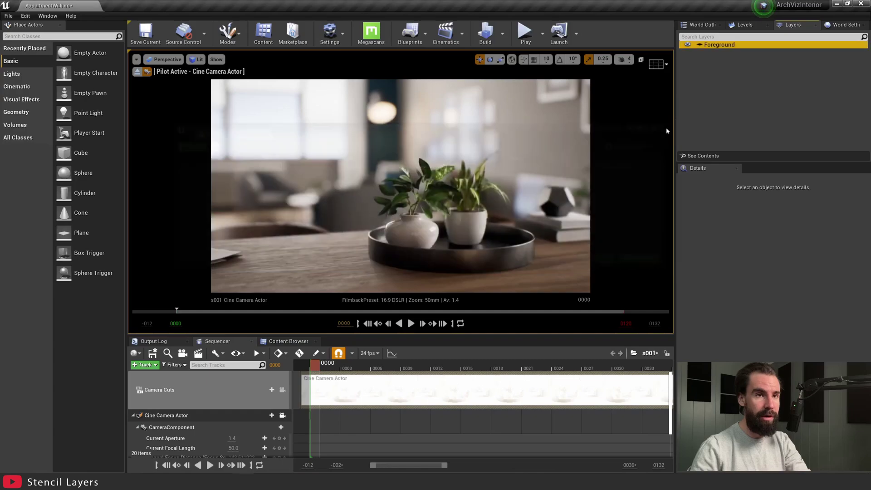
Select the table, paper, tray, vase, both plants, white pot, books and dodecahedron ornament.
left_click(293, 246)
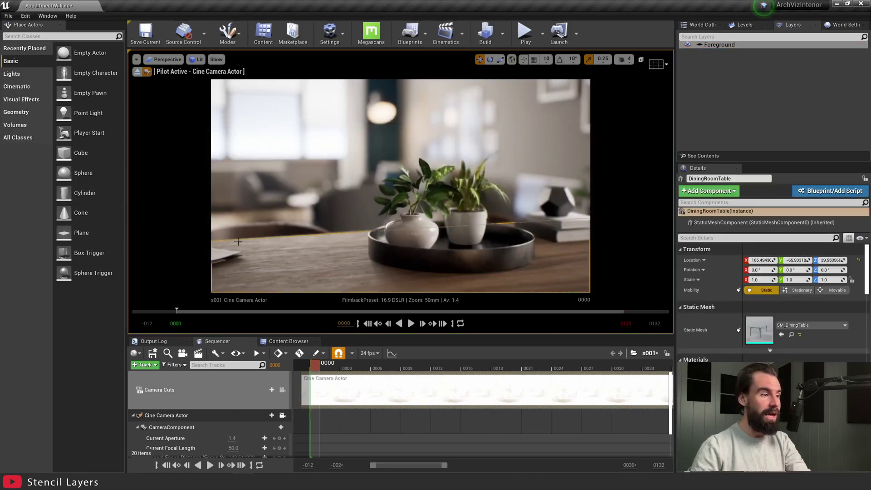
left_click(215, 254, "ctrl")
left_click(249, 230, "ctrl")
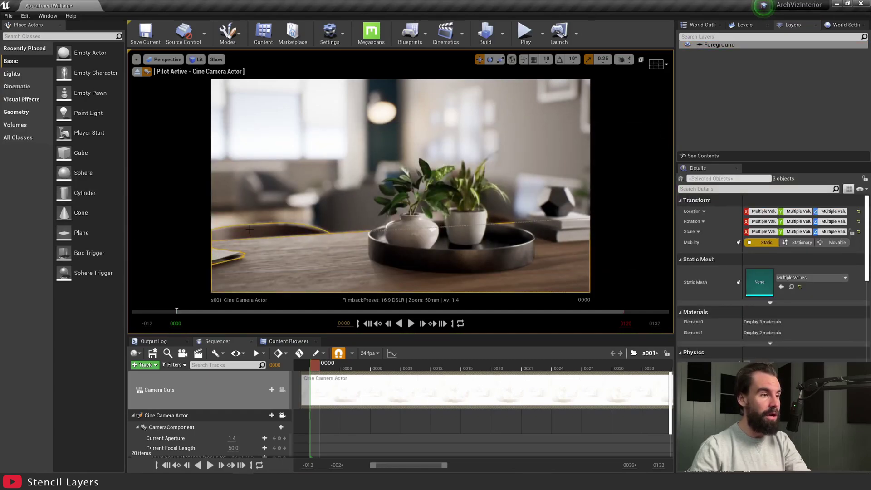
left_click(388, 249, "ctrl")
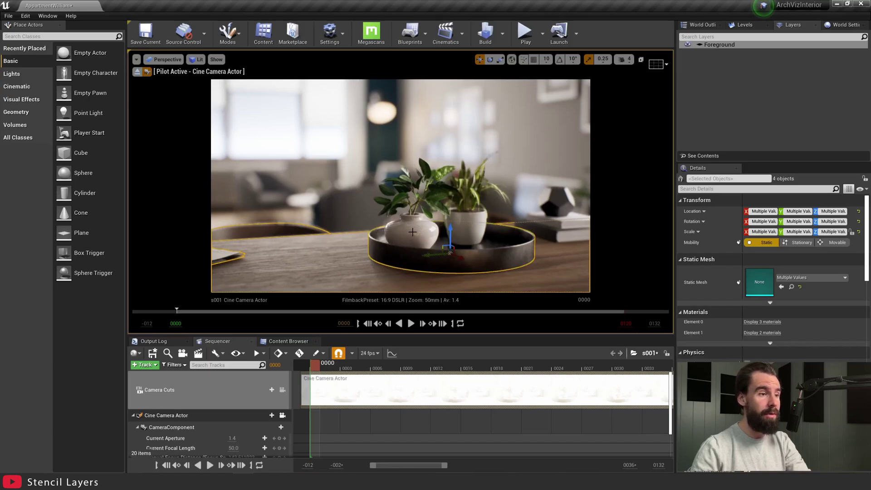
left_click(412, 212, "ctrl")
left_click(396, 202, "ctrl")
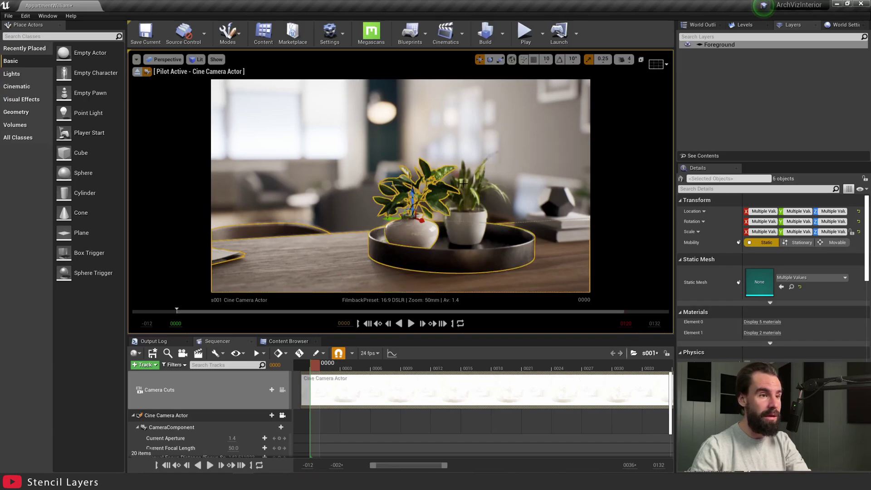
left_click(478, 188, "ctrl")
left_click(467, 228, "ctrl")
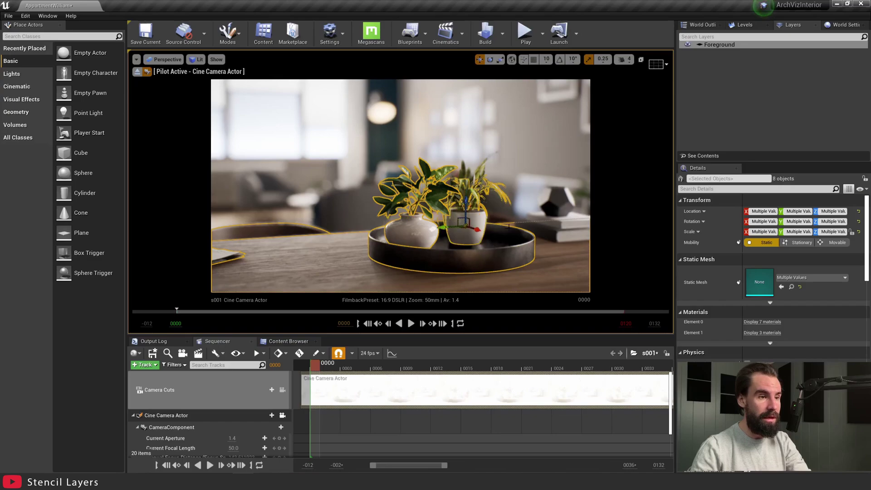
left_click(558, 233, "ctrl")
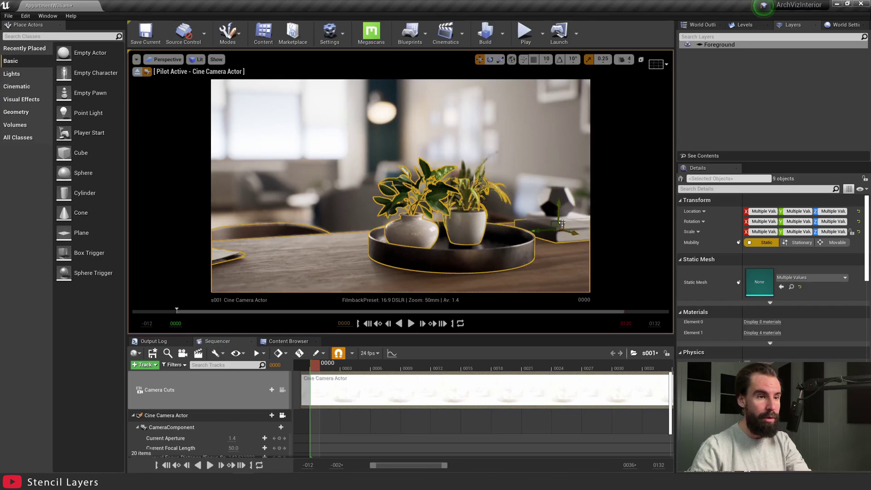
left_click(570, 213, "ctrl")
left_click(557, 194, "ctrl")
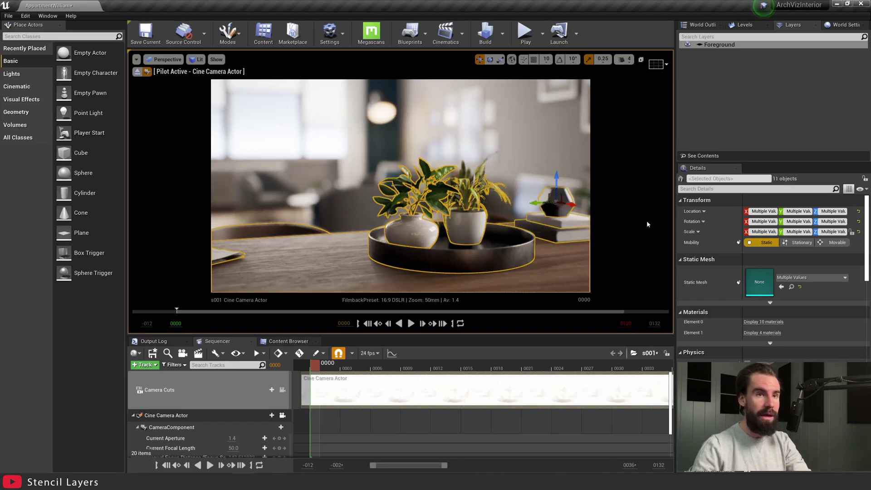
Add the selected tabletop actors to the Foreground layer and hide it to check what remains.
right_click(715, 46)
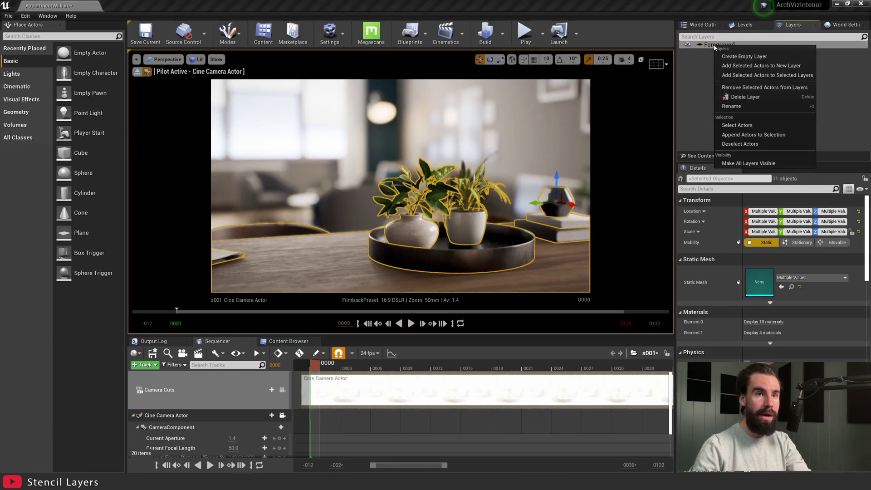
left_click(760, 79)
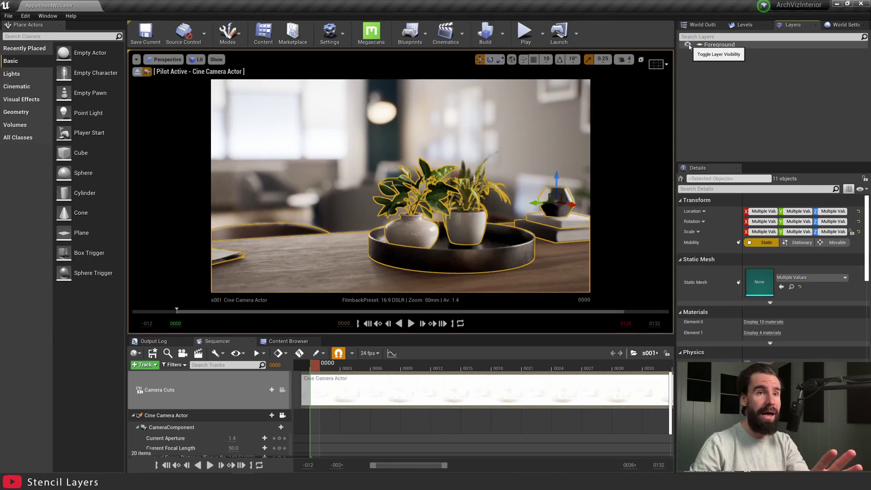
left_click(687, 44)
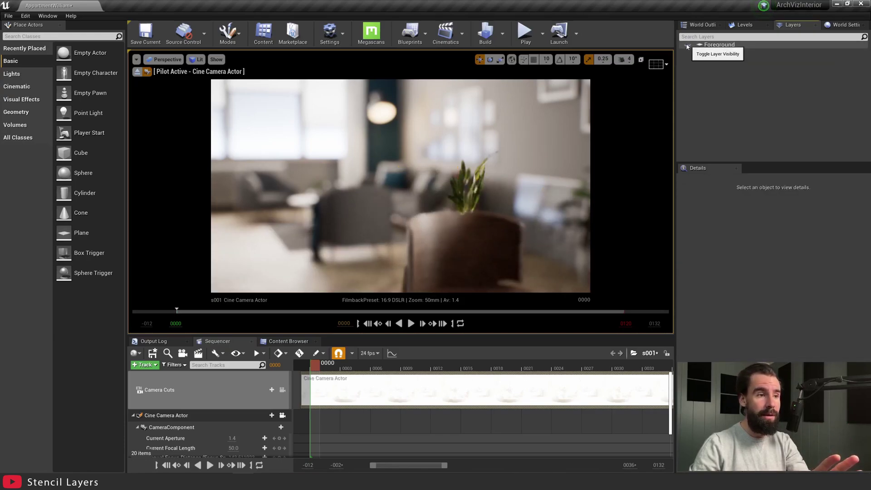
Add the snake plant to the Foreground layer.
left_click(465, 185)
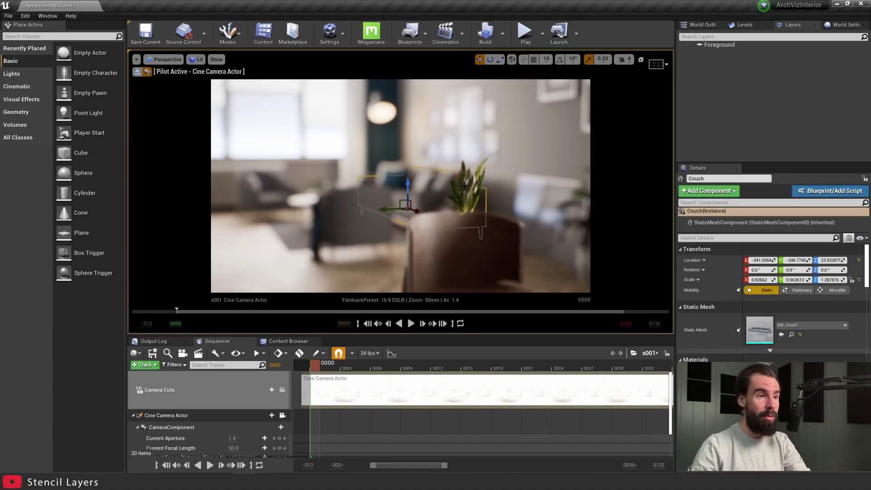
left_click(463, 182)
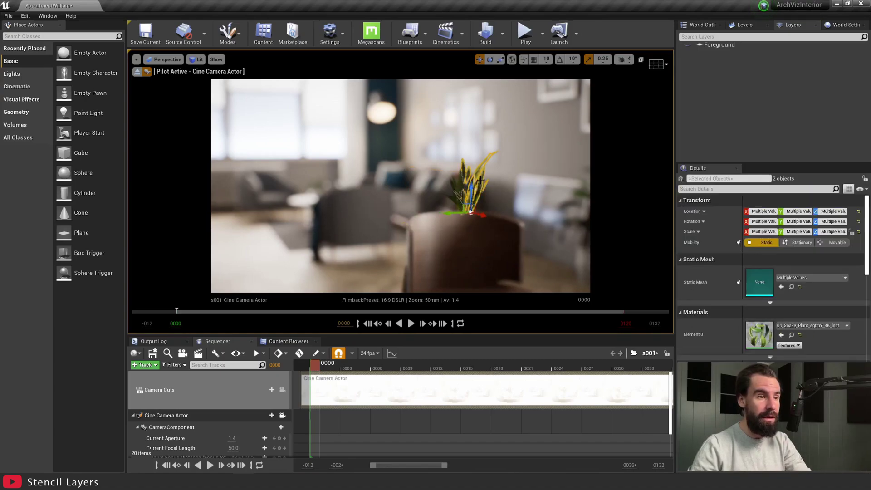
left_click(454, 187, "ctrl")
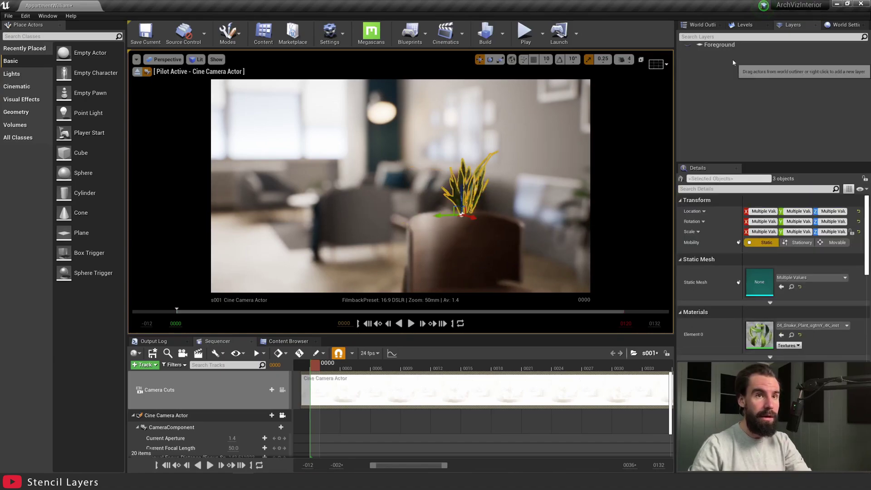
right_click(748, 45)
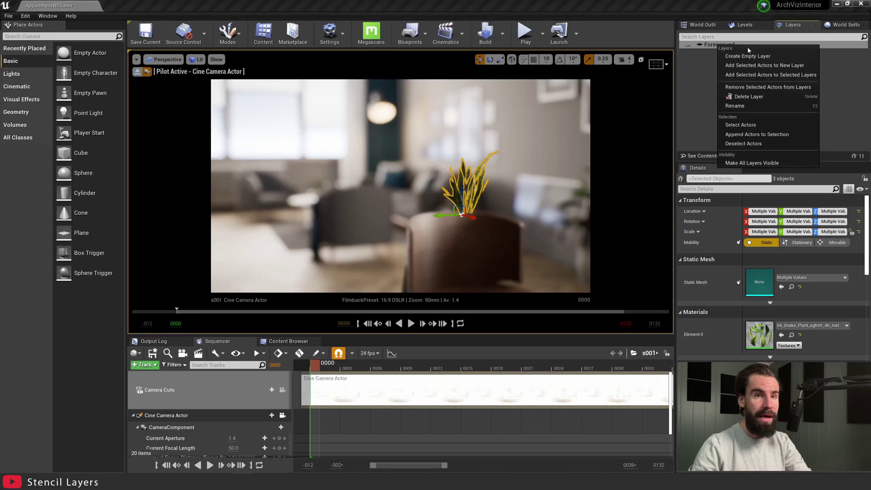
left_click(757, 74)
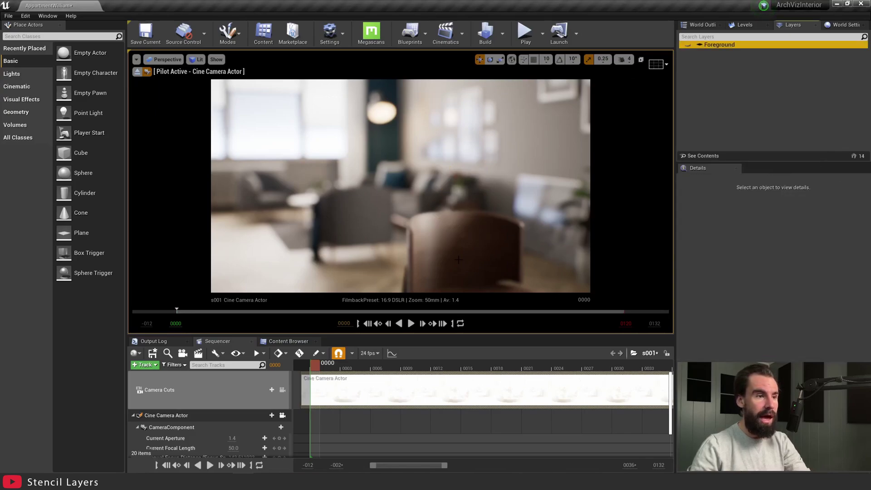
Add the dining chair to the Foreground layer and unhide the layer.
left_click(457, 260)
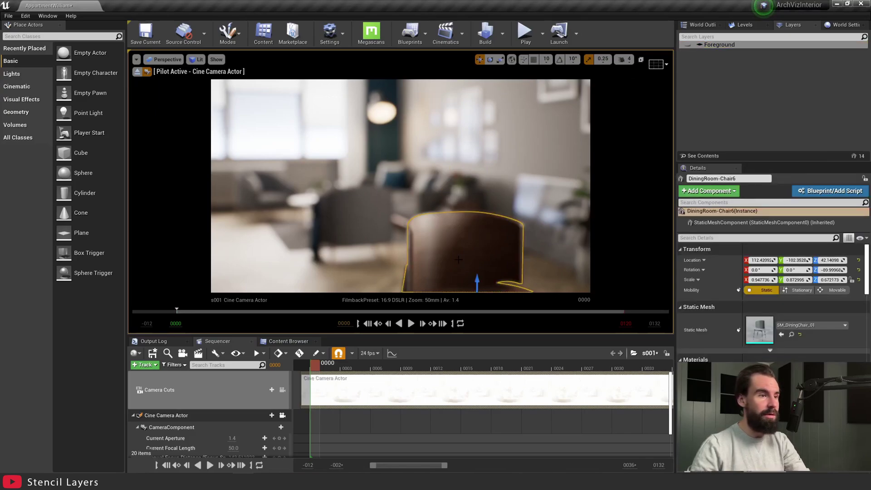
right_click(725, 44)
left_click(759, 77)
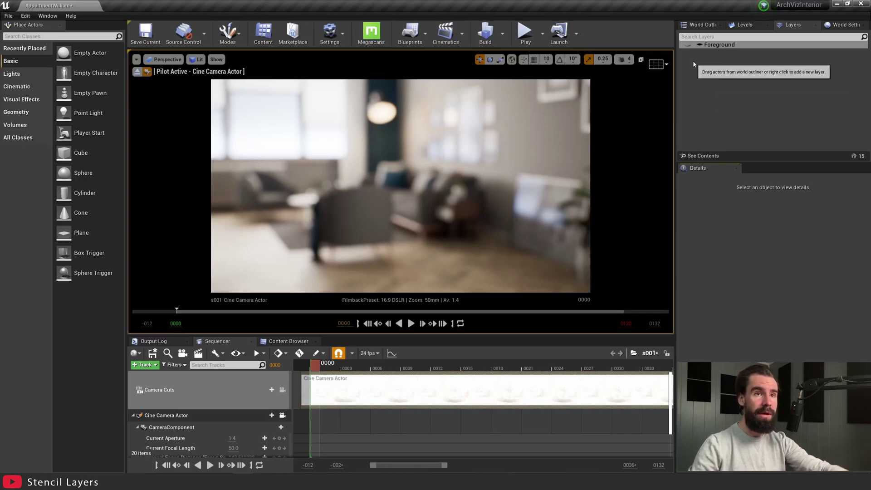
left_click(688, 44)
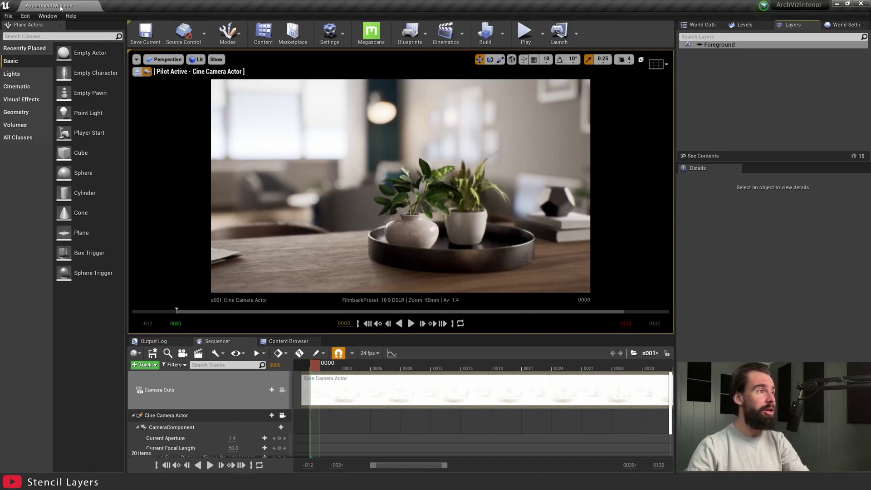
Reopen the Movie Render Queue and the s001 job's render settings.
left_click(47, 16)
mouse_move(77, 31)
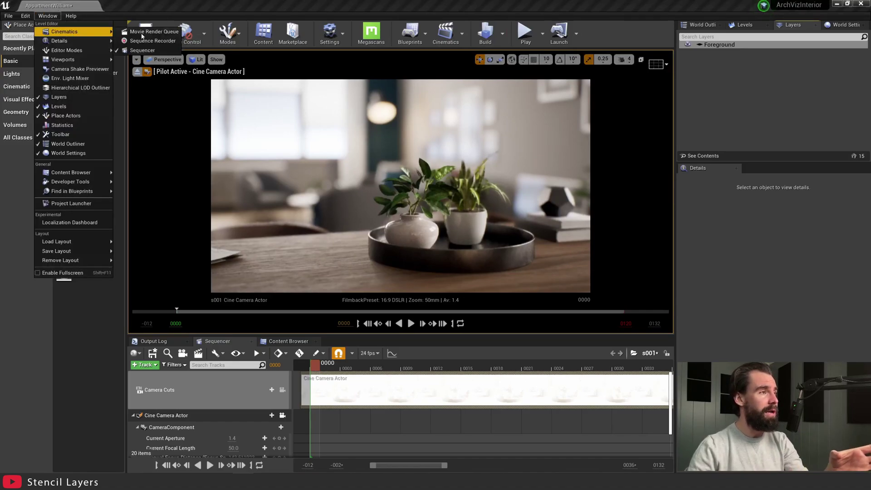
left_click(142, 33)
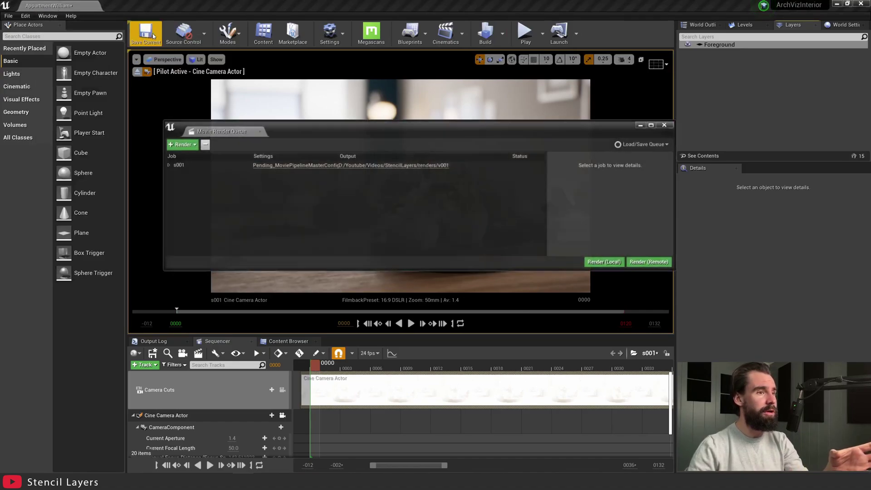
left_click(270, 166)
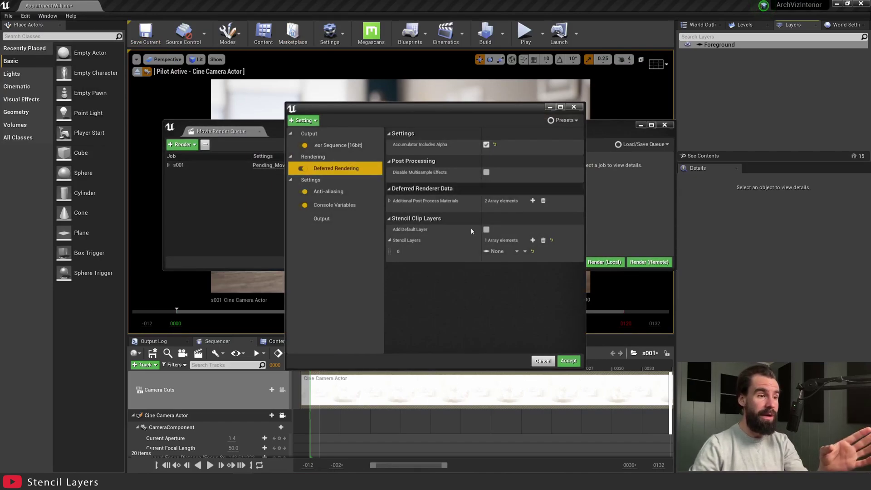
Set Stencil Layers [0] to Foreground and enable Add Default Layer.
left_click(498, 252)
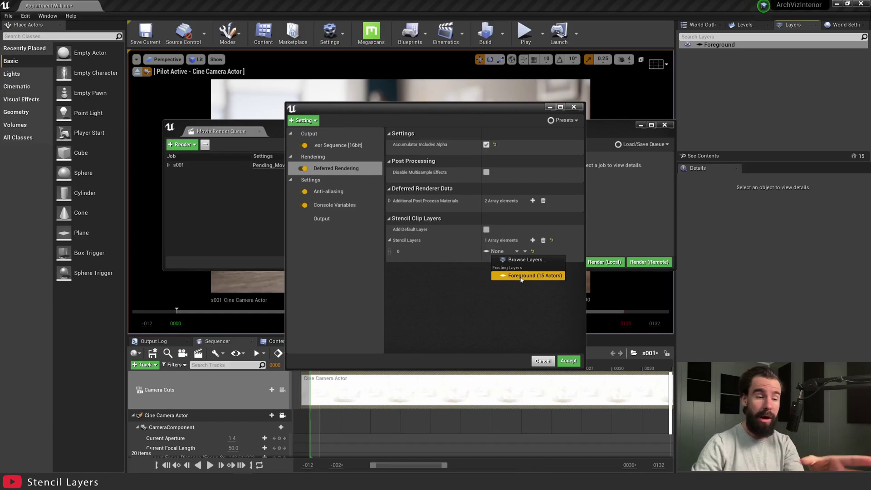
left_click(521, 276)
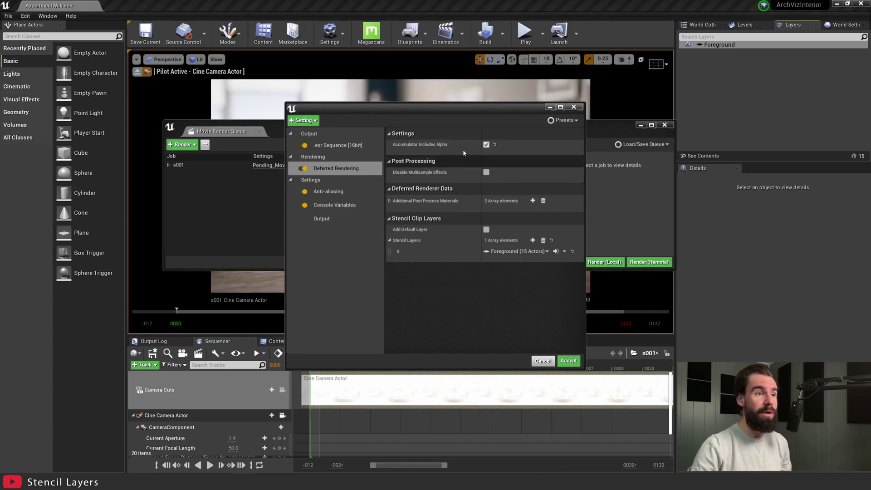
mouse_move(400, 146)
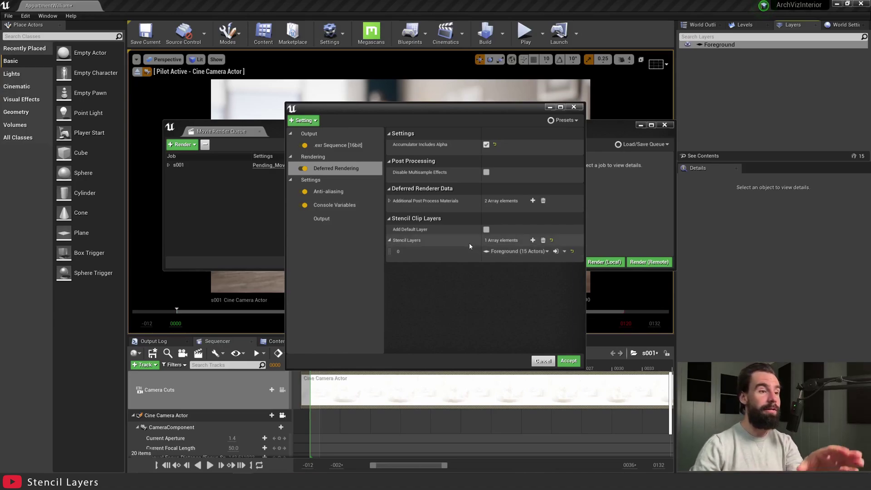
mouse_move(416, 232)
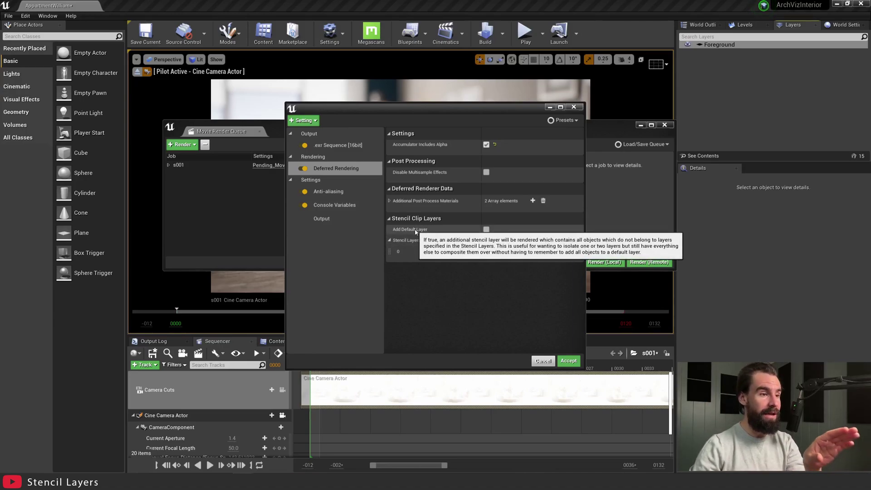
left_click(486, 229)
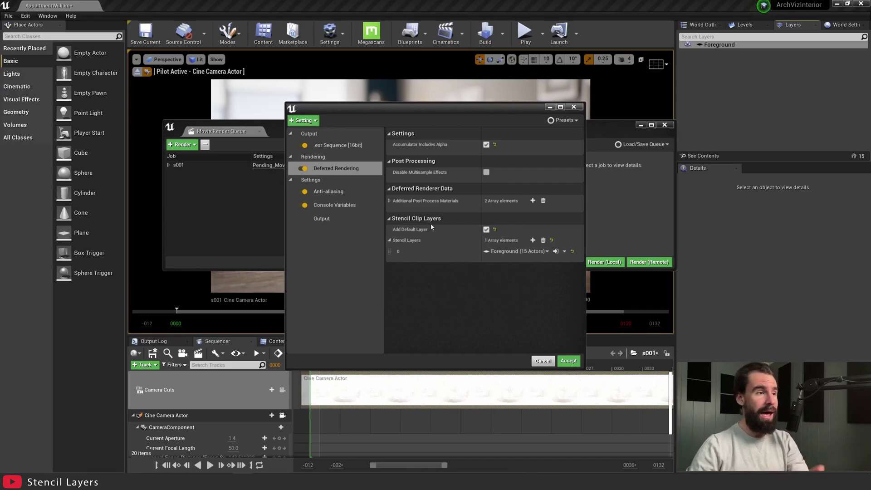
Add a Color Output setting to the job and enable Disable Tone Curve.
left_click(311, 121)
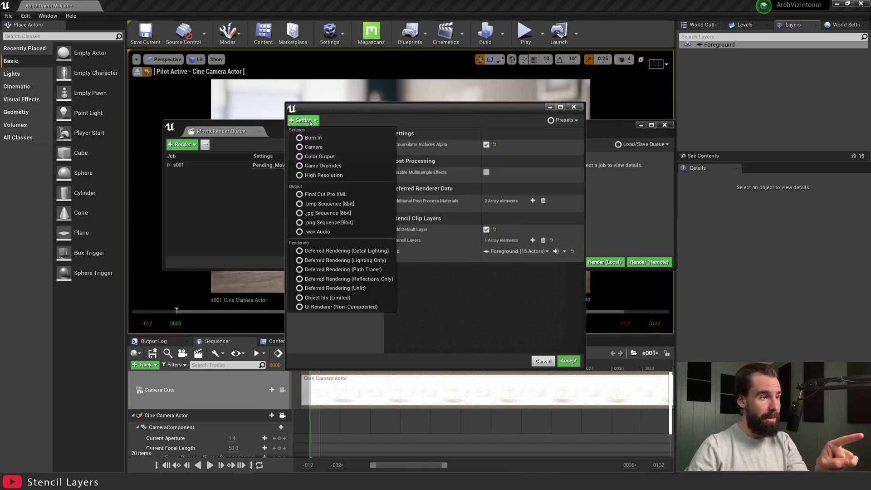
left_click(321, 157)
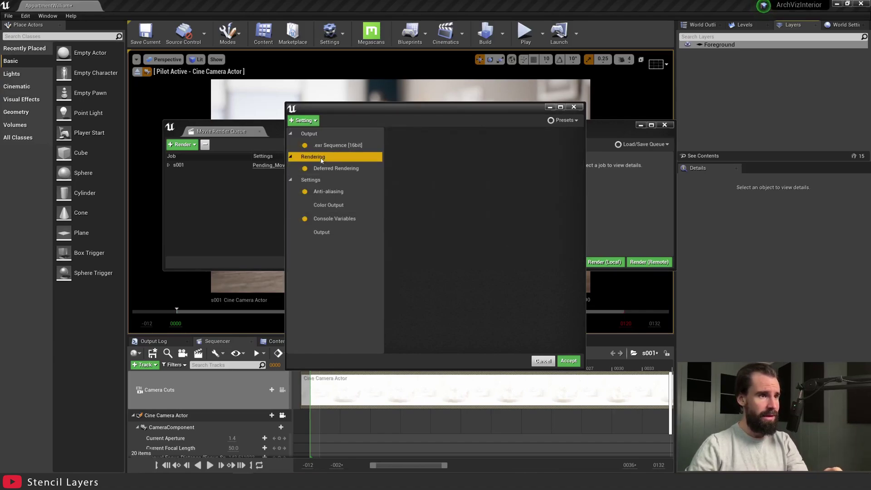
left_click(333, 207)
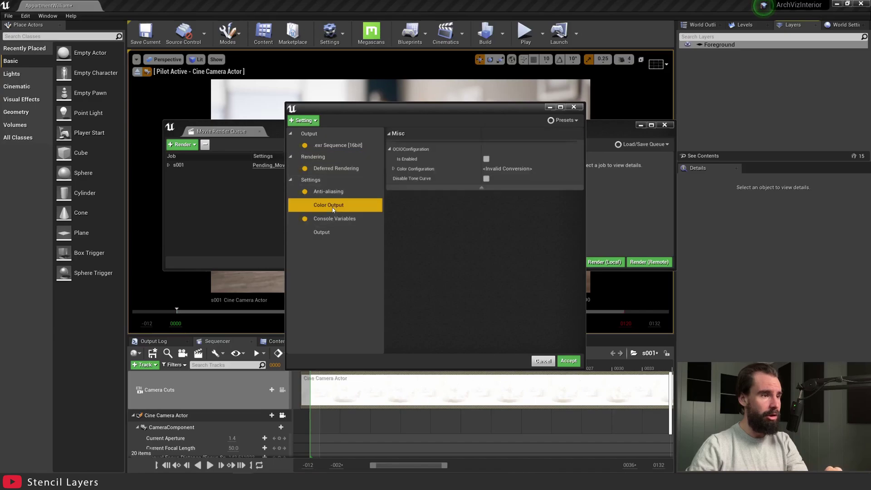
left_click(389, 135)
left_click(388, 135)
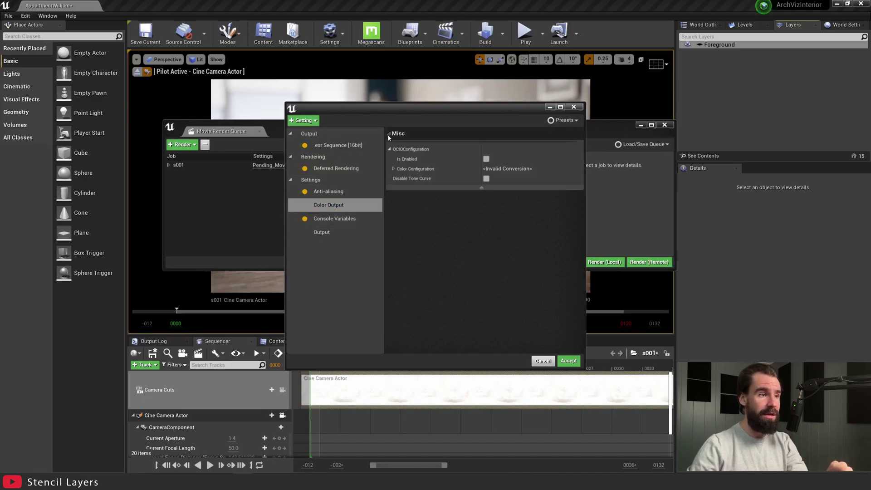
left_click(486, 178)
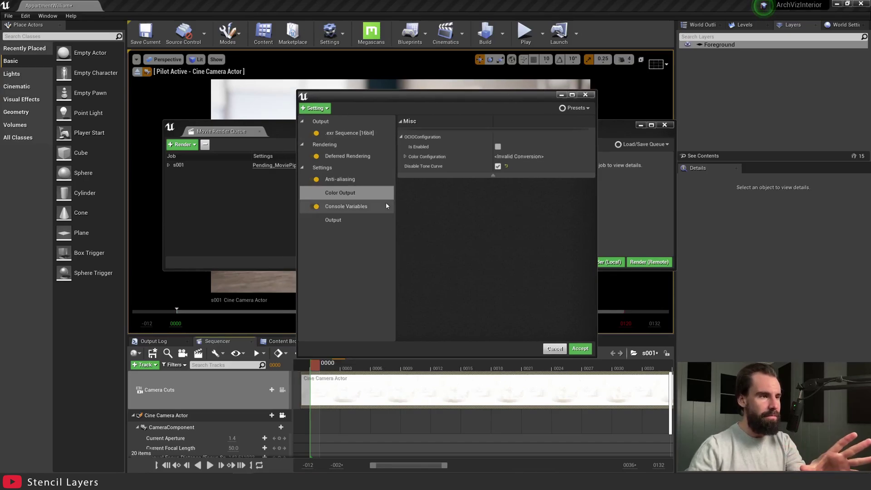
Review the Console Variables, Anti-aliasing, .exr Sequence and Output settings, ending on Deferred Rendering.
left_click(361, 208)
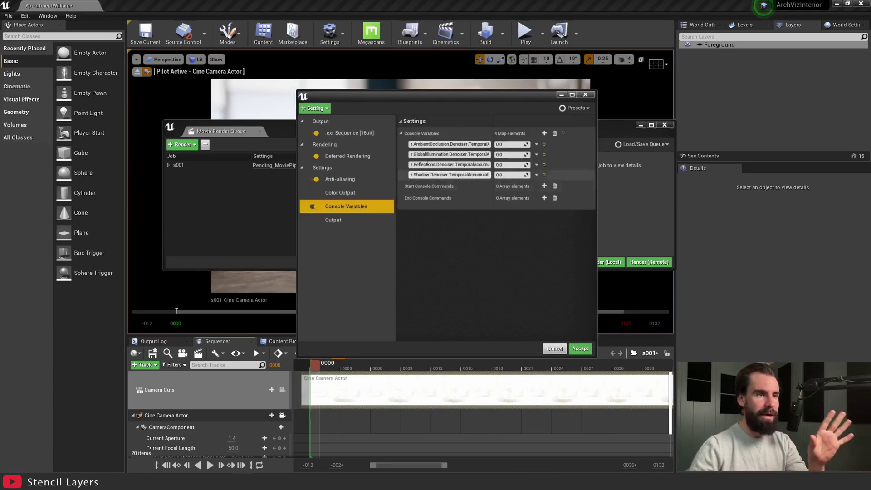
left_click(337, 179)
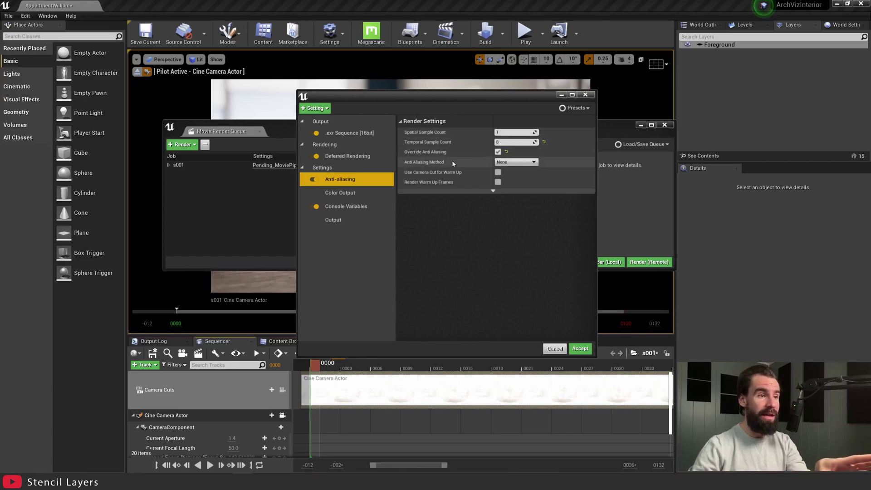
left_click(348, 207)
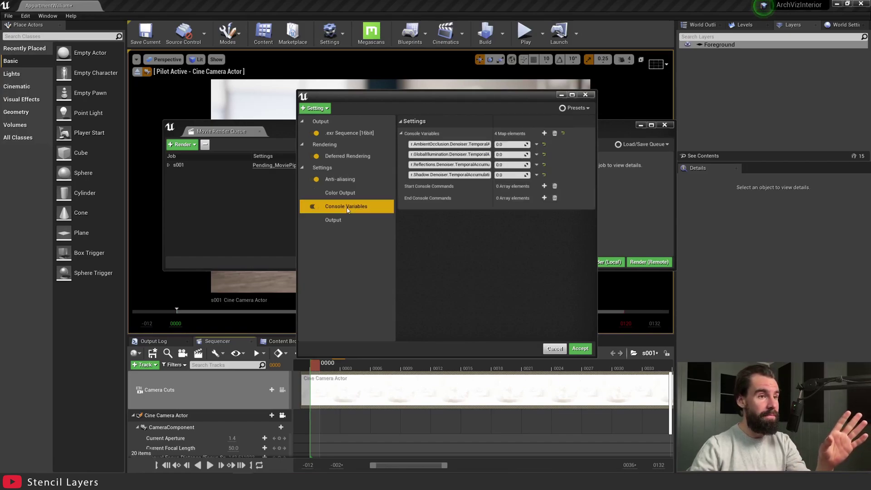
left_click(354, 133)
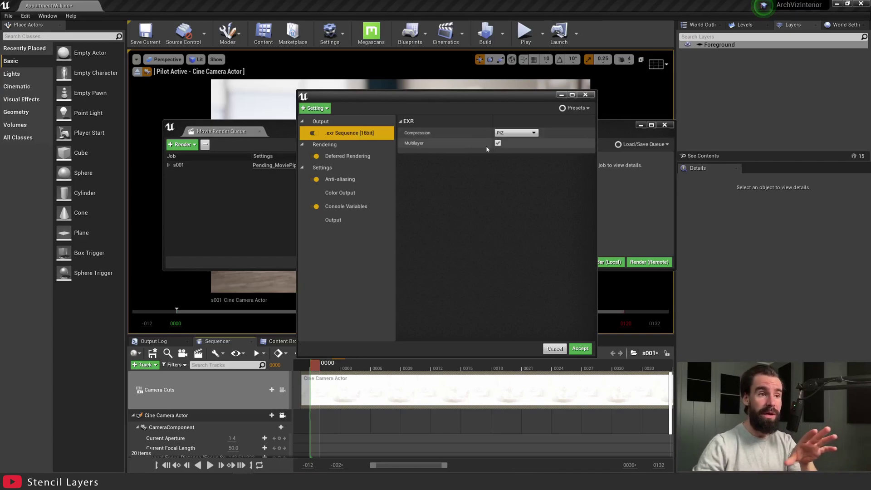
left_click(333, 220)
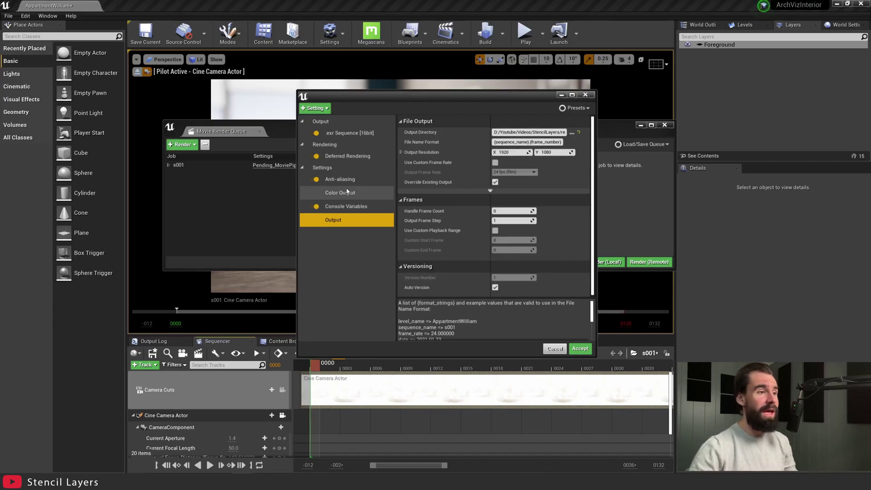
left_click(352, 156)
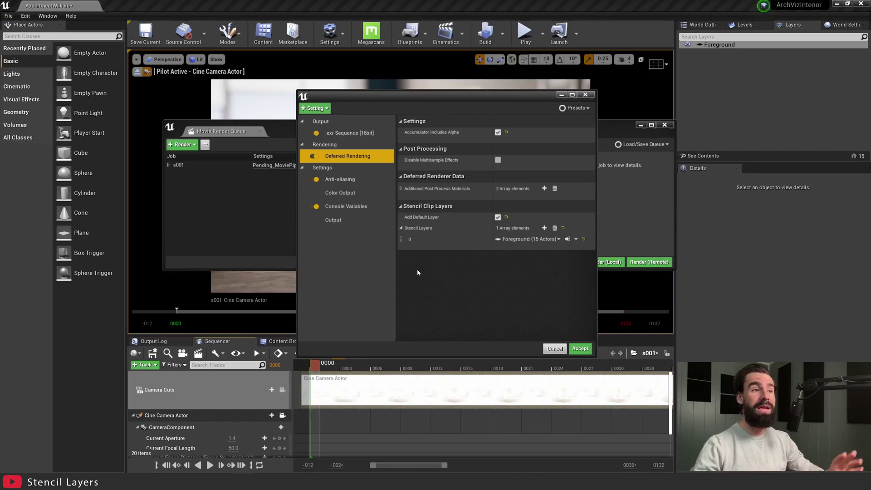
Accept the configured pipeline settings to return to the render queue.
mouse_move(435, 136)
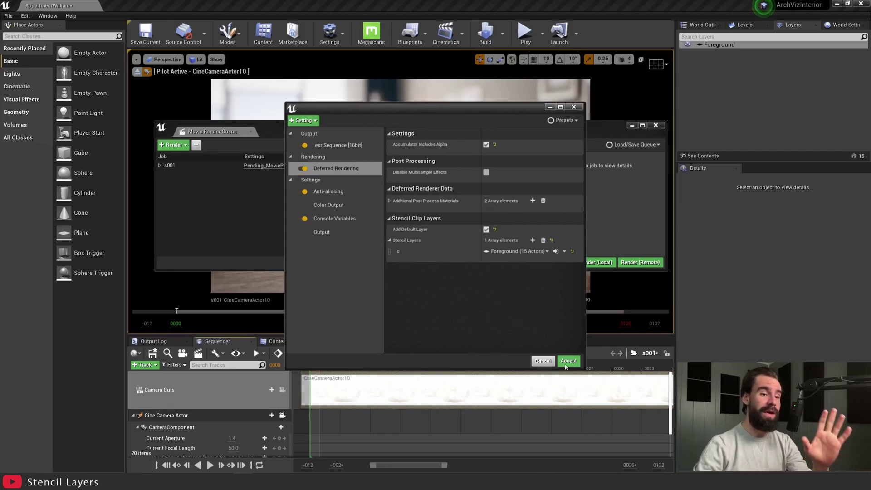
left_click(580, 348)
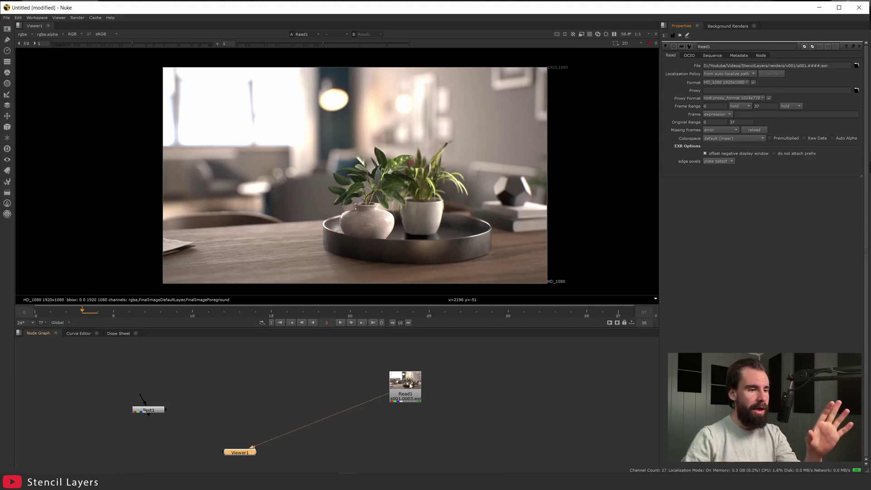
Nudge Read1 into place, zoom the graph, and deselect it to close its properties.
left_click_drag(369, 362, 455, 422)
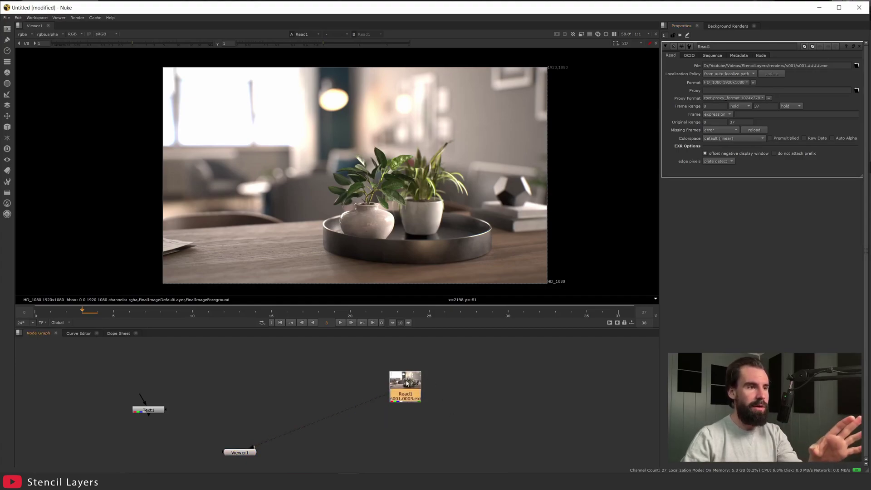
left_click_drag(411, 379, 405, 366)
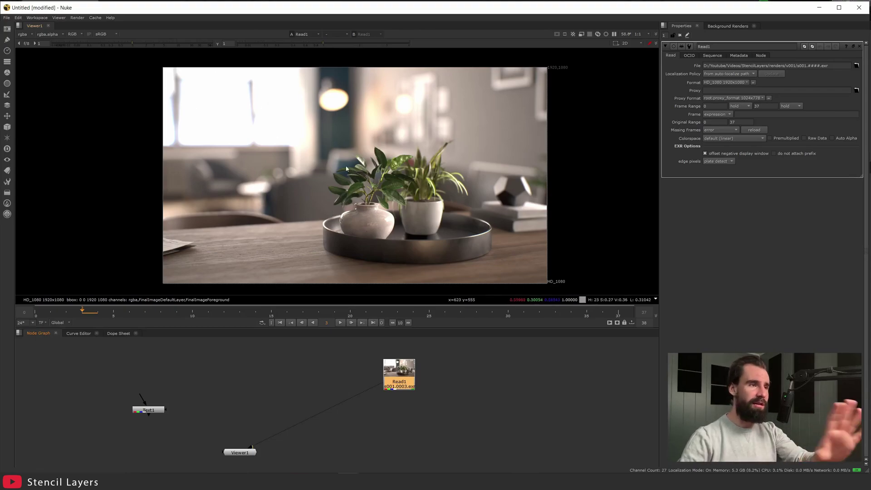
scroll(434, 390, "up", 2)
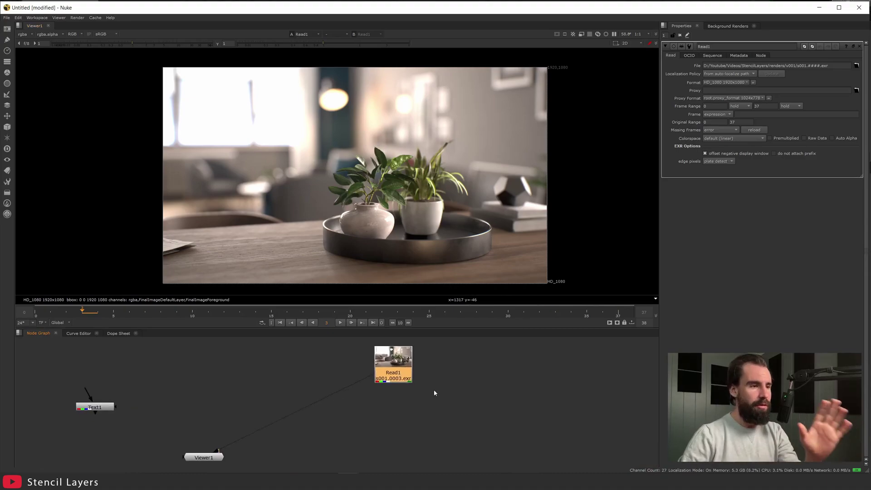
left_click(486, 322)
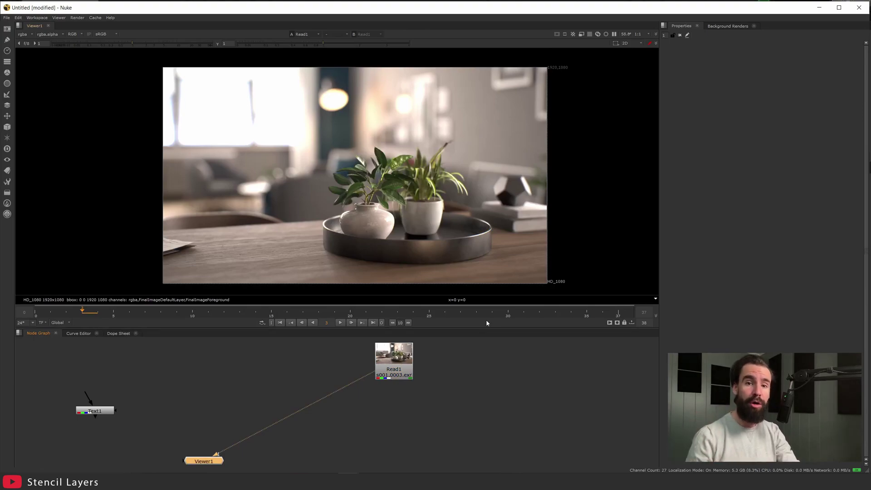
Create two Shuffle nodes branching from Read1 and place them side by side.
left_click(387, 375)
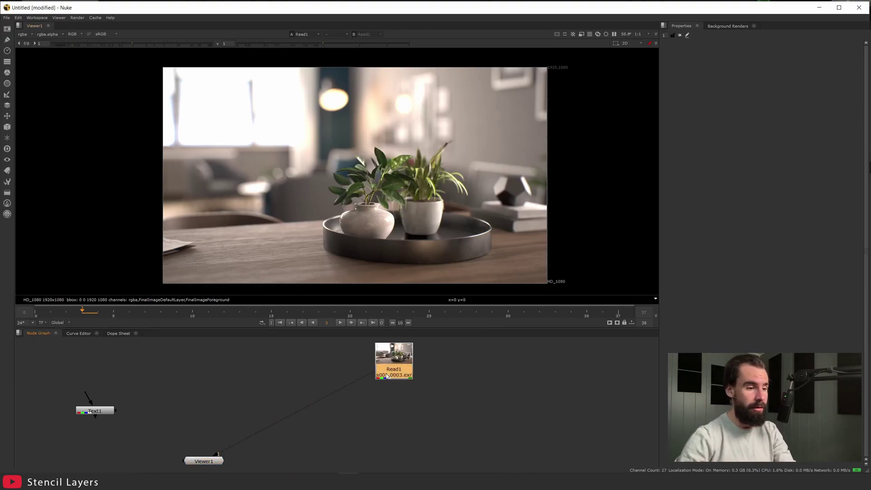
key("Tab")
type("shuffle")
key("Return")
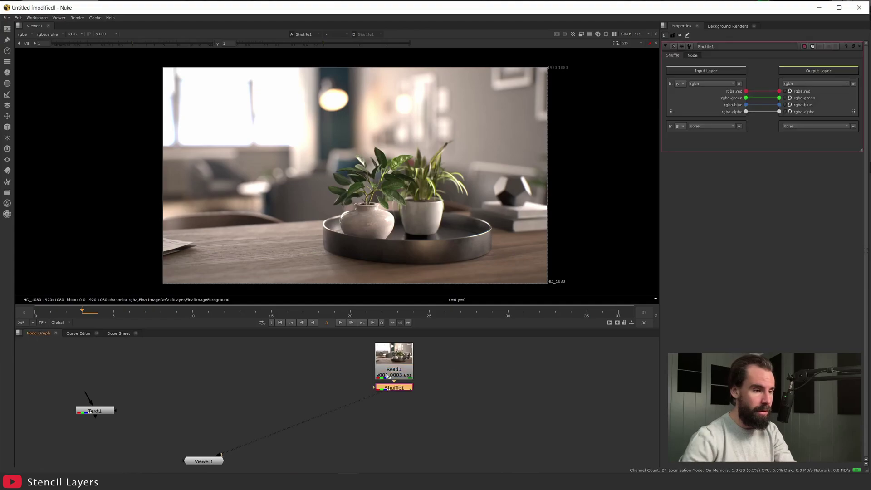
left_click_drag(397, 388, 357, 400)
left_click(394, 364)
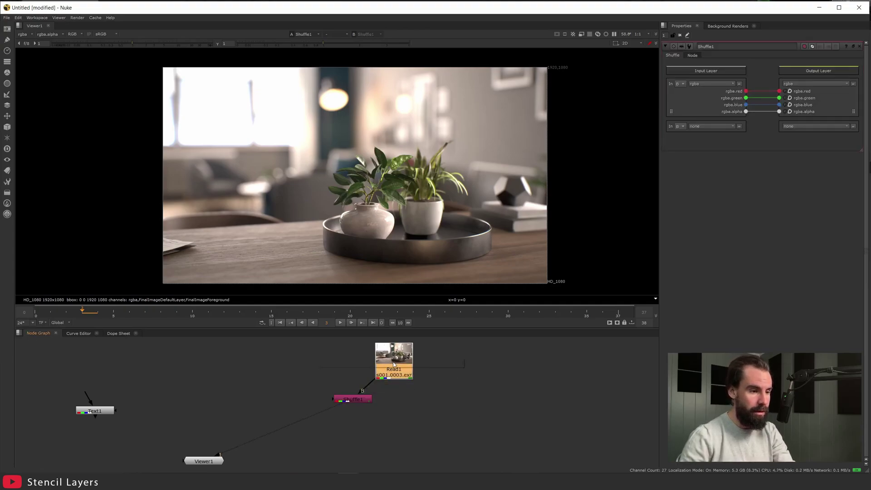
key("Tab")
type("shuffle")
key("Return")
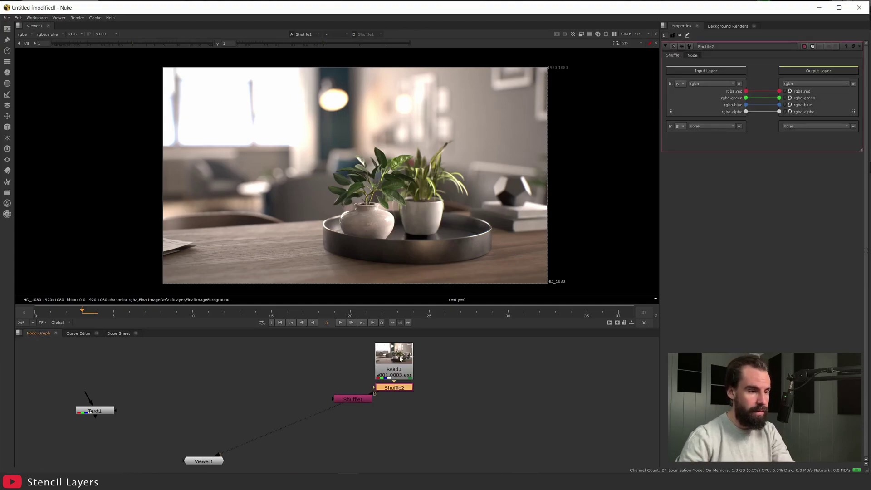
left_click_drag(401, 387, 383, 375)
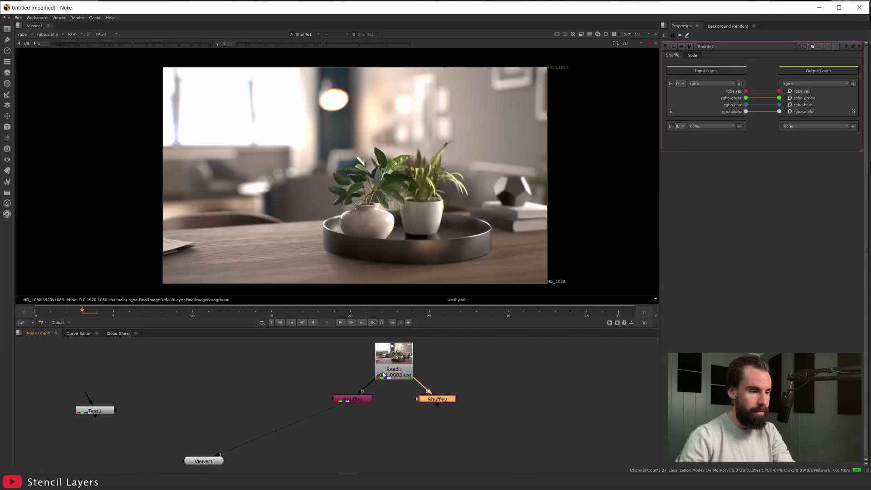
Set Shuffle1's input layer to FinalImageDefaultLayer and Shuffle2's to FinalImageForeground.
left_click(355, 400)
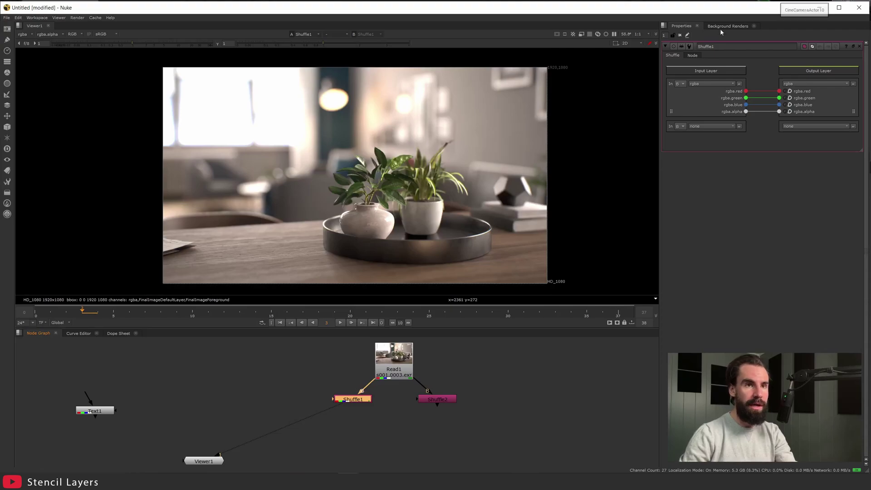
left_click(698, 85)
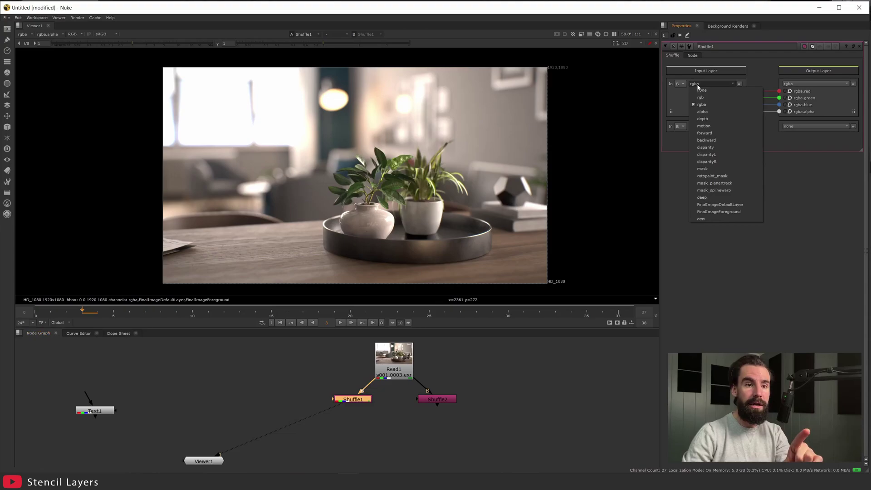
left_click(727, 209)
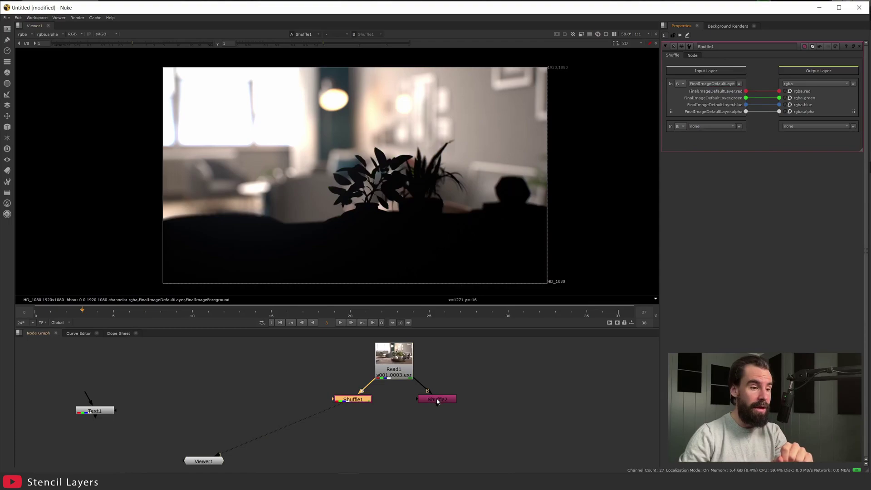
left_click(437, 399)
key("1")
double_click(436, 401)
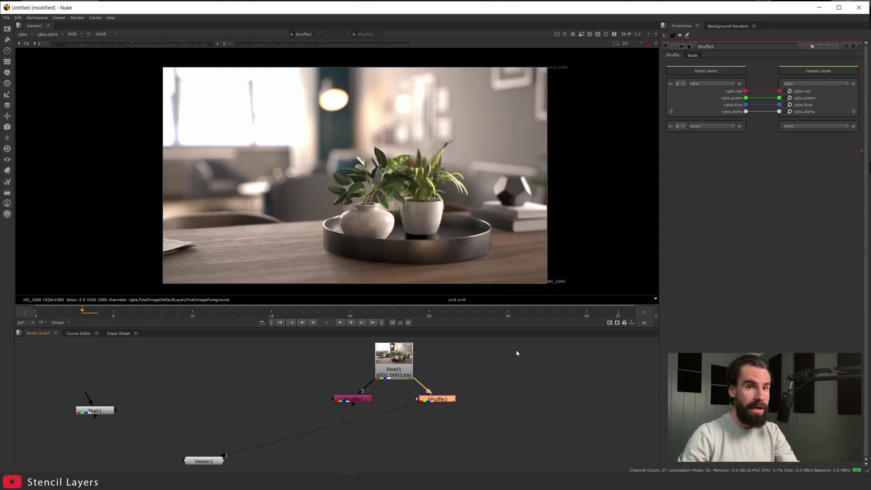
left_click(711, 83)
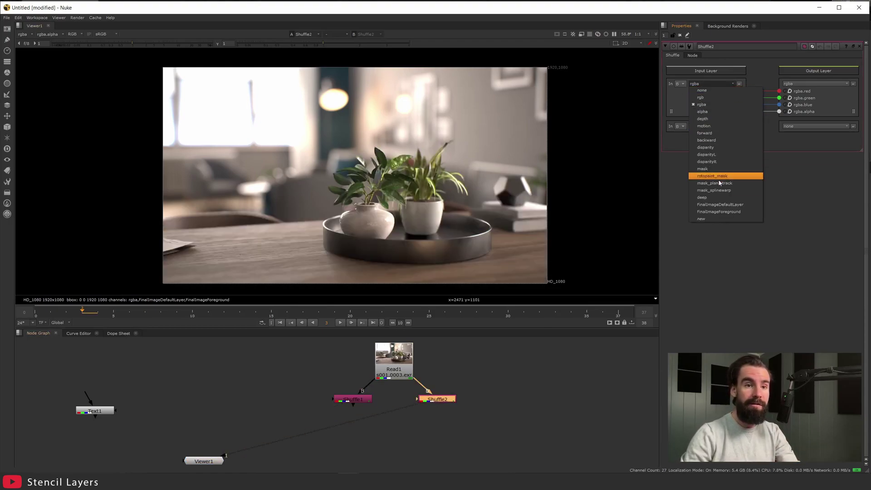
left_click(725, 212)
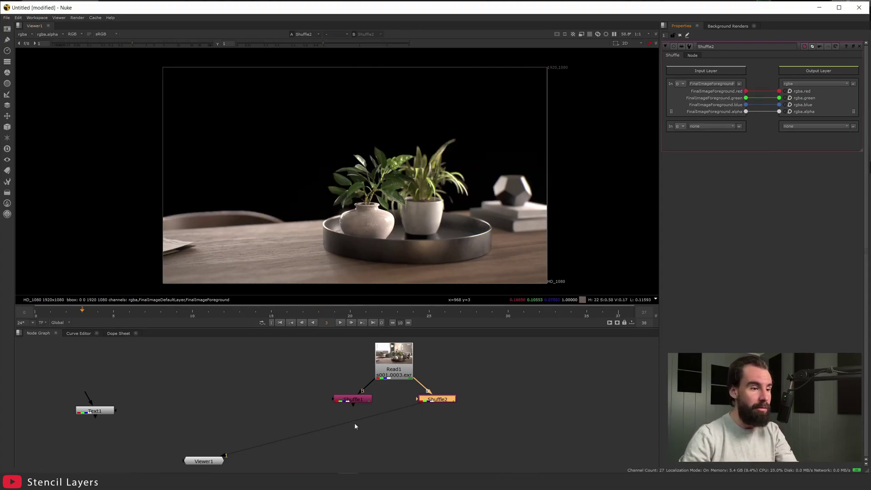
Wire Shuffle1 to viewer input 1 and Shuffle2 to input 2, viewing the background.
left_click_drag(355, 426, 353, 401)
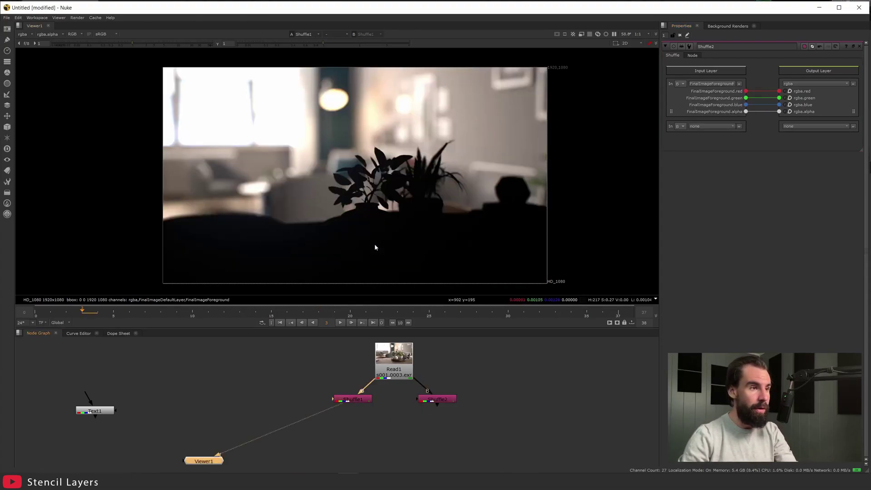
left_click(437, 400)
key("2")
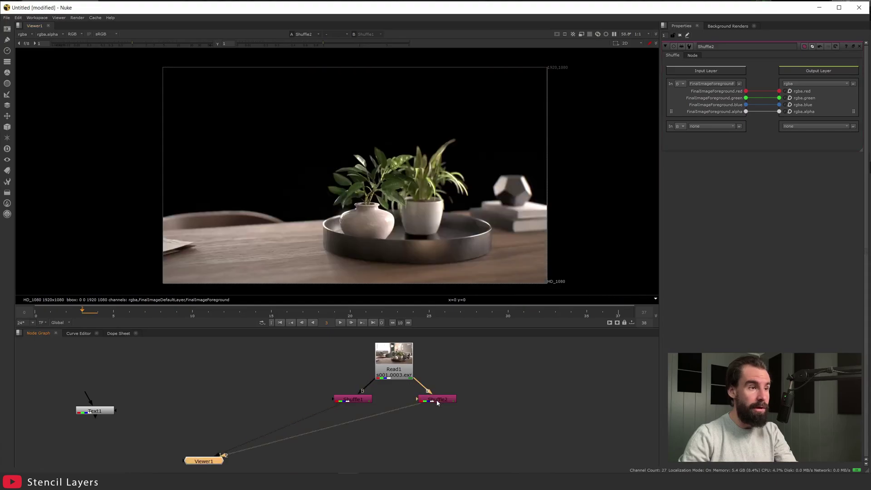
key("1")
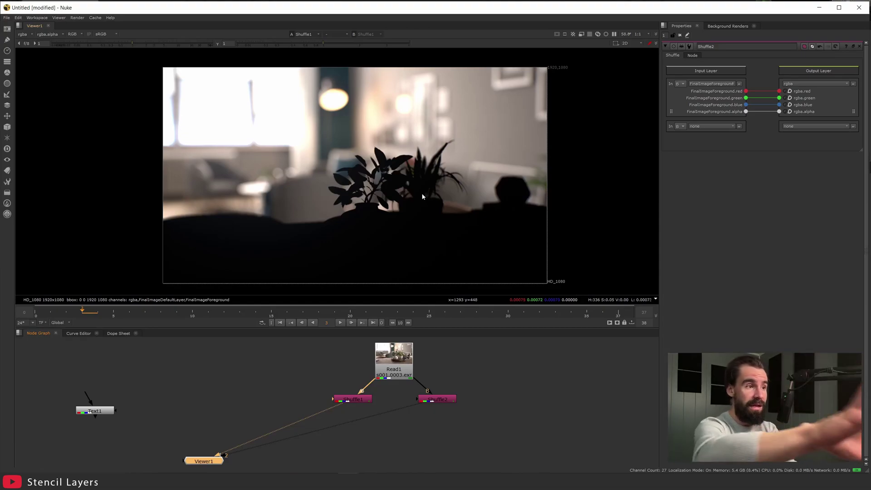
Compare the background and foreground alpha mattes, then deselect all nodes in the graph.
key("a")
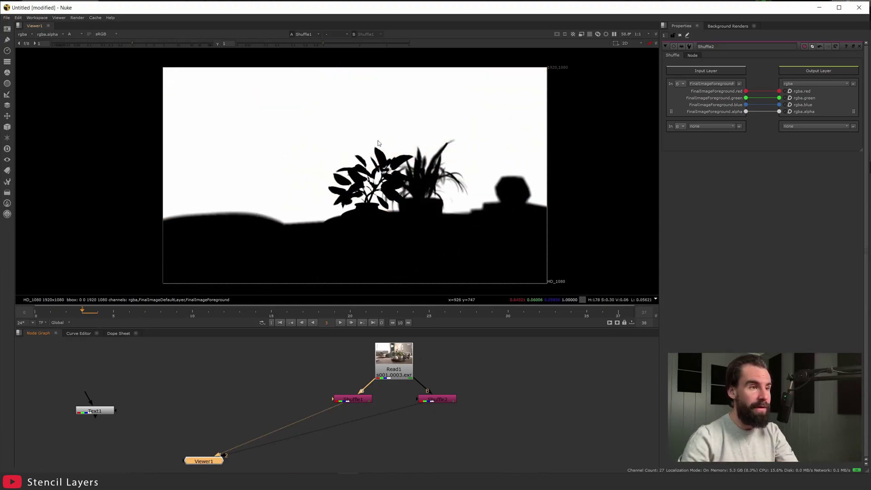
key("2")
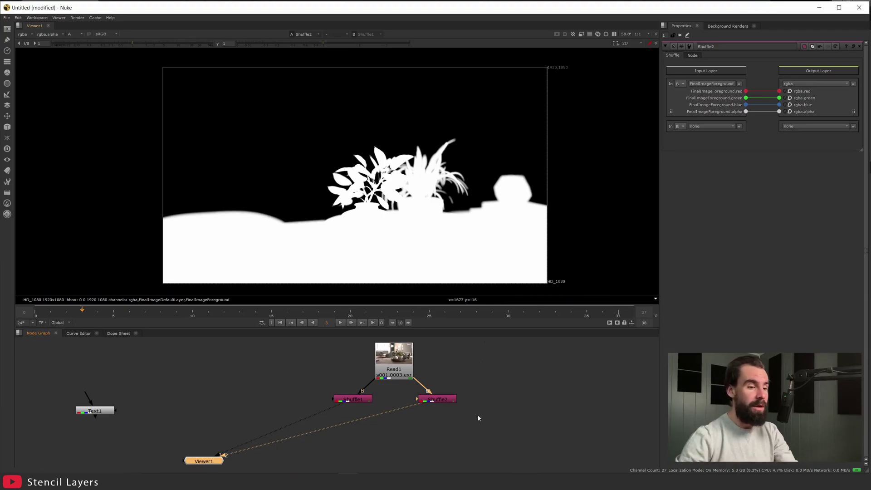
scroll(469, 381, "down", 2)
left_click(447, 418)
Add Merge1 with A from Shuffle2 and B from Shuffle1, place it below them, and view it.
key("m")
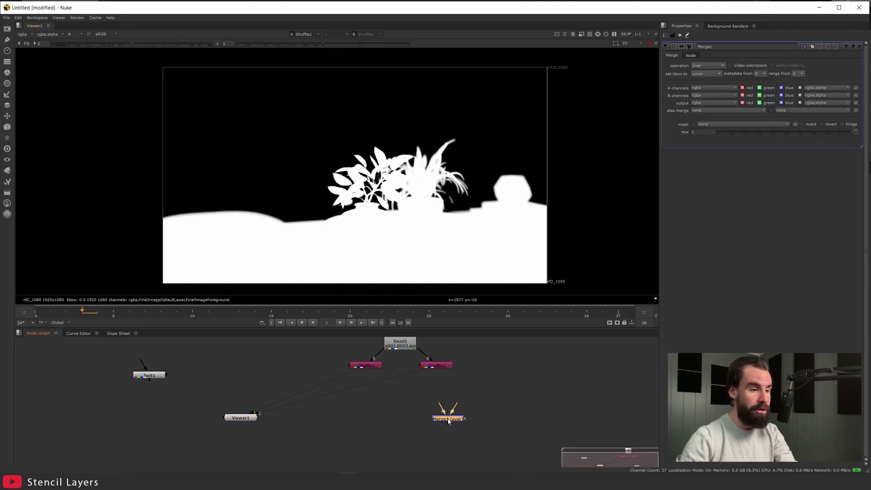
left_click_drag(439, 408, 371, 368)
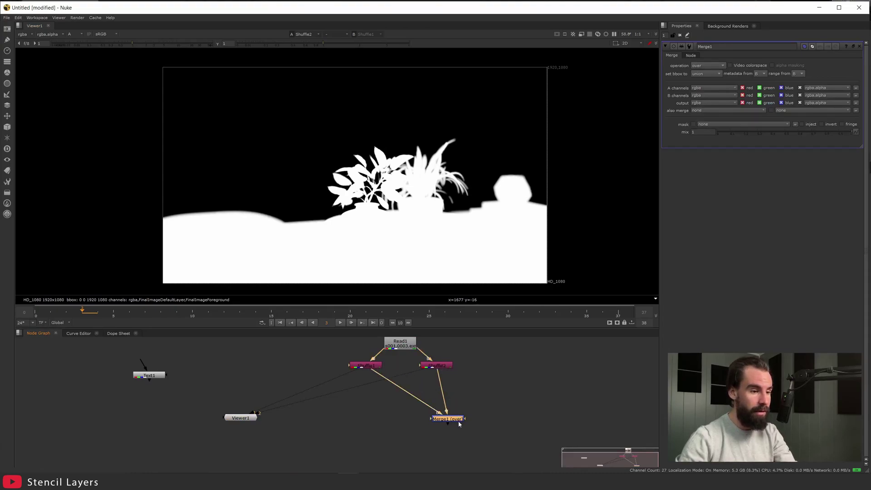
left_click_drag(453, 420, 409, 407)
key("1")
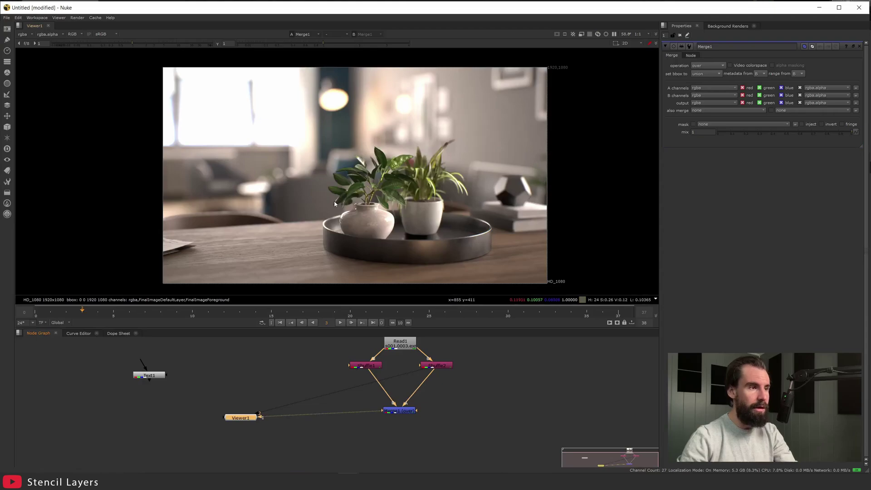
scroll(435, 171, "up", 2)
scroll(435, 169, "down", 2)
scroll(436, 166, "up", 1)
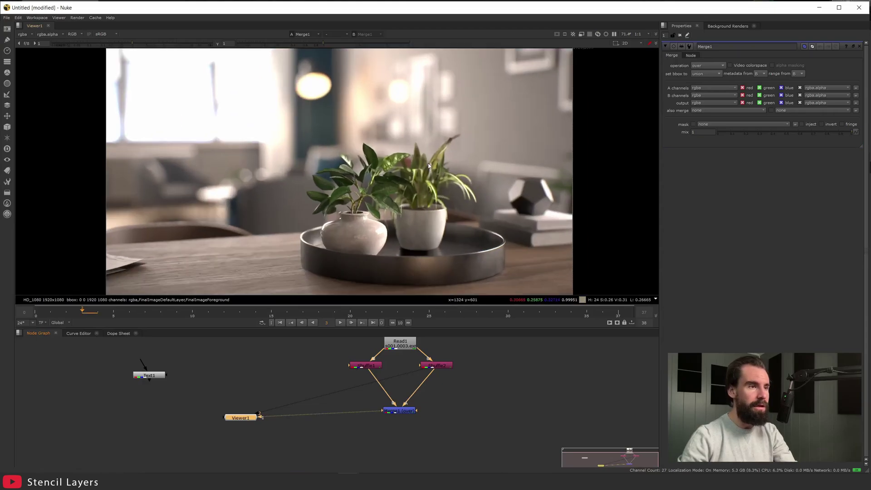
scroll(436, 163, "down", 1)
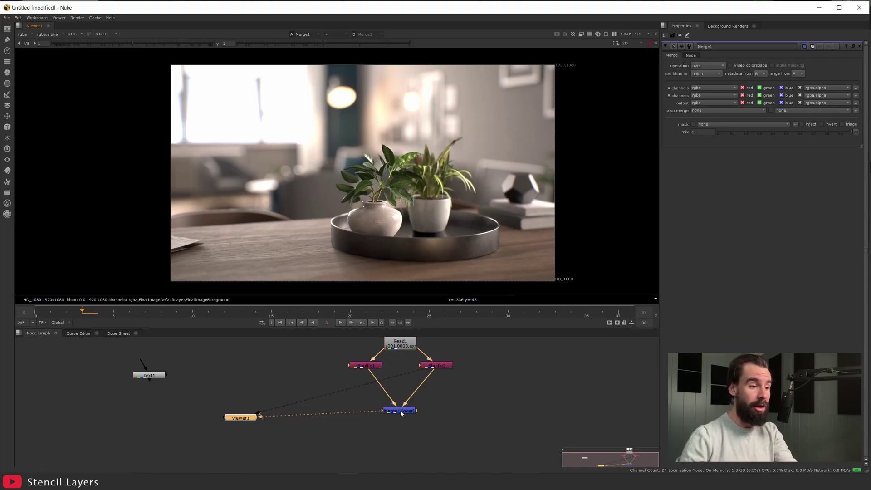
Tidy Merge1's position and send Read1 to viewer input 1.
left_click_drag(401, 414, 400, 408)
scroll(428, 142, "up", 5)
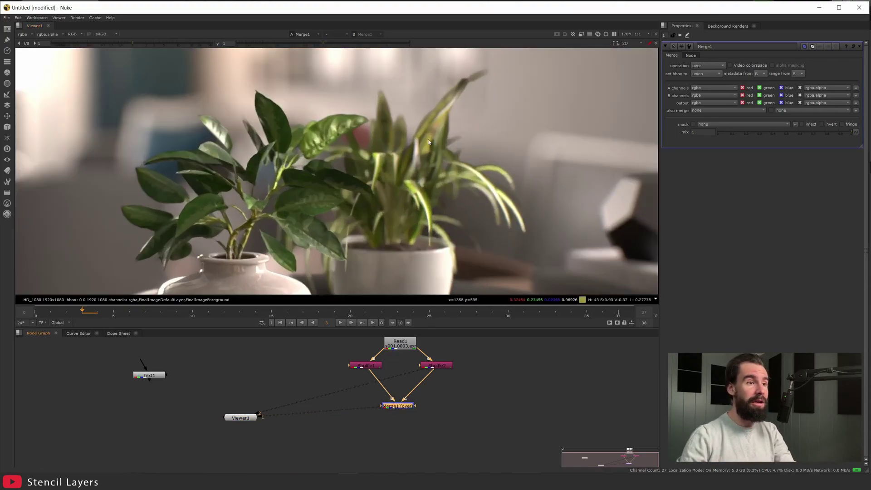
scroll(428, 142, "down", 2)
middle_click_drag(426, 401, 429, 426)
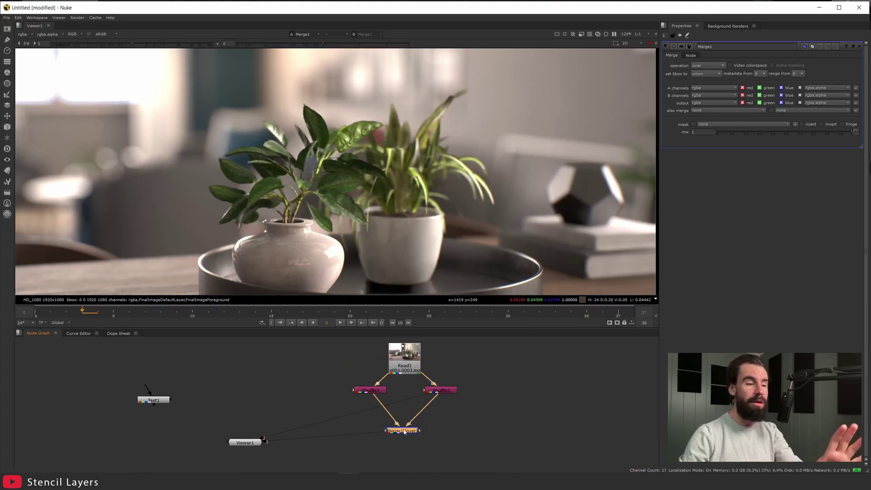
left_click(405, 355)
key("1")
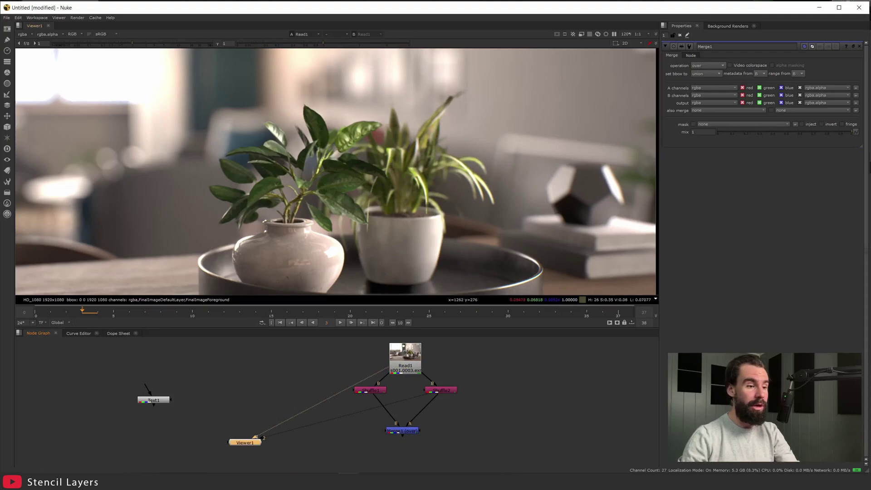
Send Merge1 to viewer input 2 and zoom onto the right-hand plant to compare.
left_click(413, 432)
key("2")
scroll(430, 145, "up", 3)
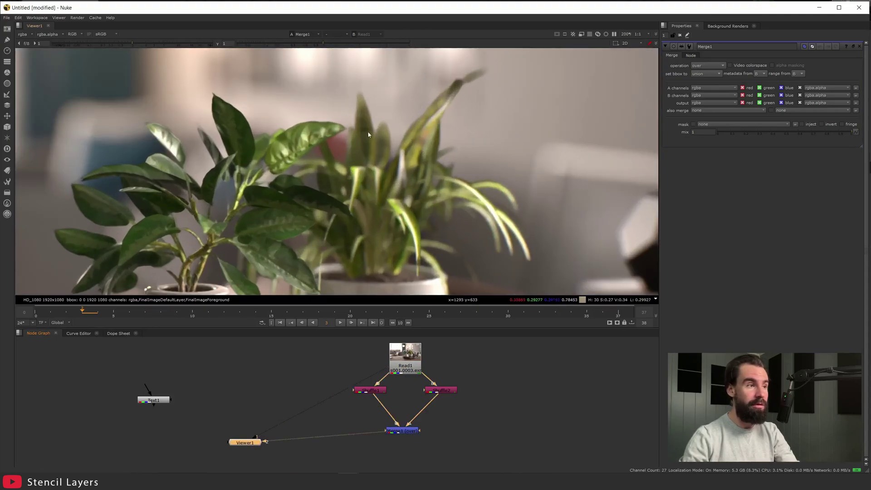
scroll(321, 136, "up", 3)
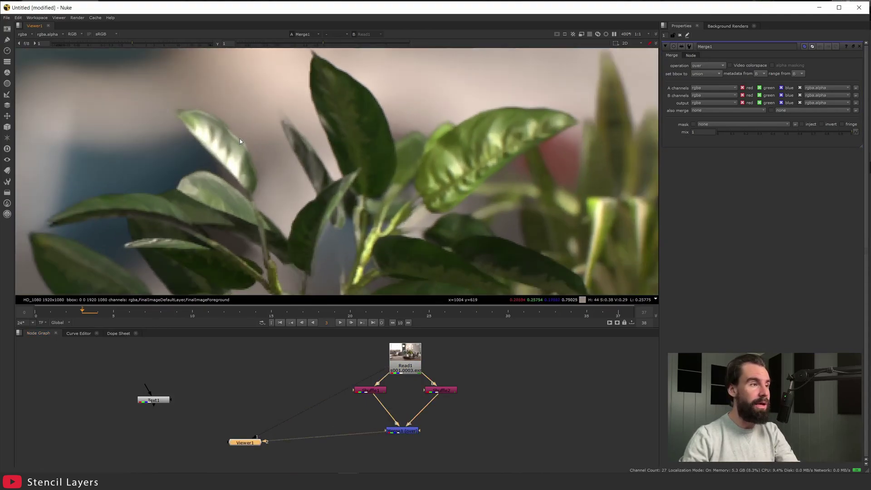
scroll(507, 102, "down", 3)
middle_click_drag(562, 107, 345, 125)
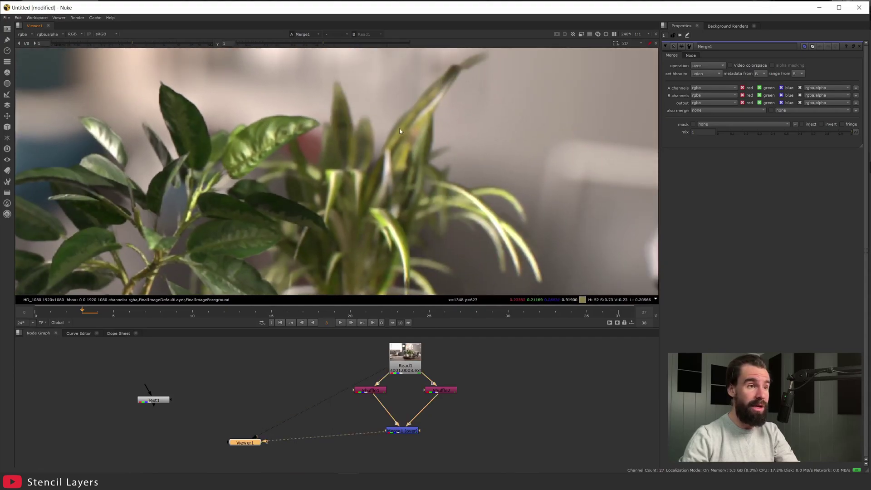
scroll(436, 164, "down", 1)
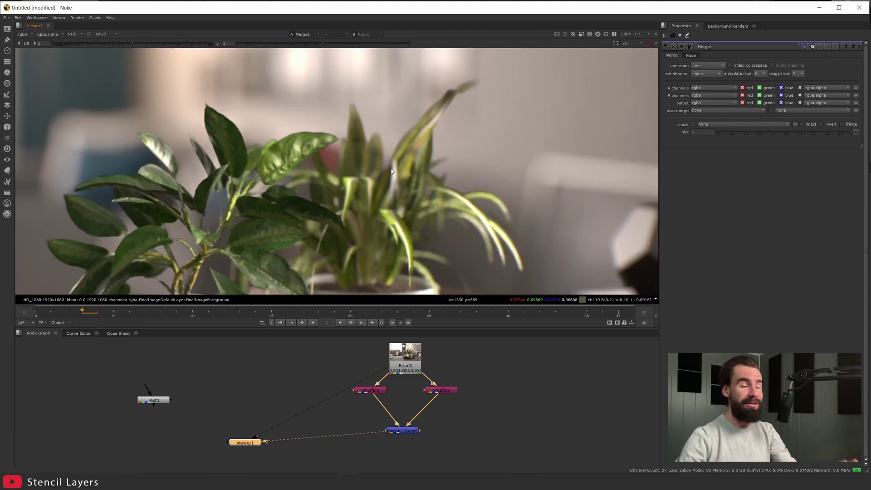
left_click(413, 432)
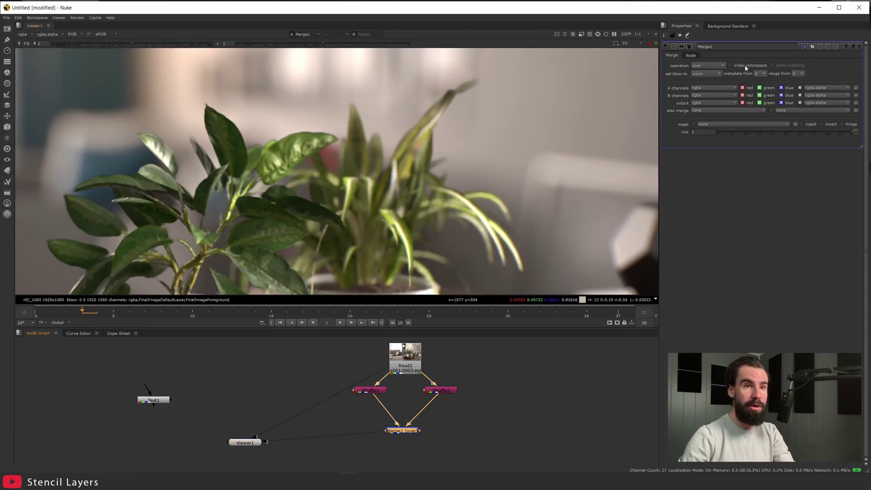
Change Merge1's operation to plus and view the original Read1 render.
left_click(707, 65)
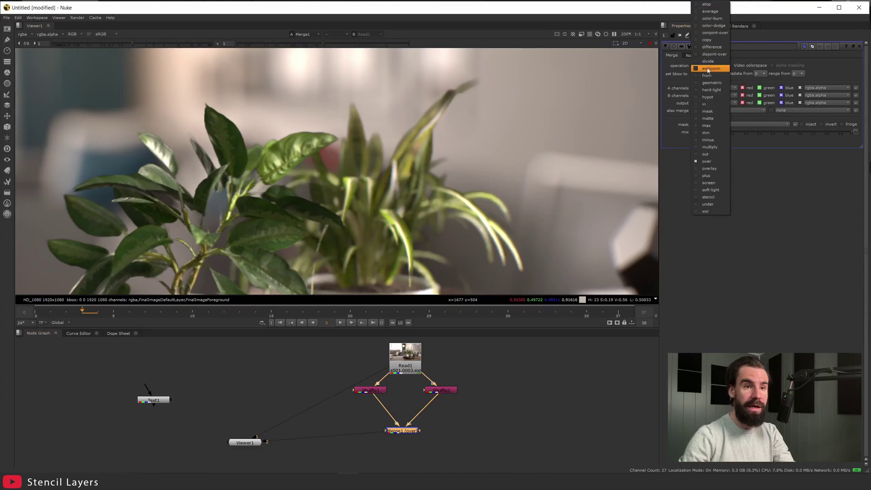
left_click(708, 176)
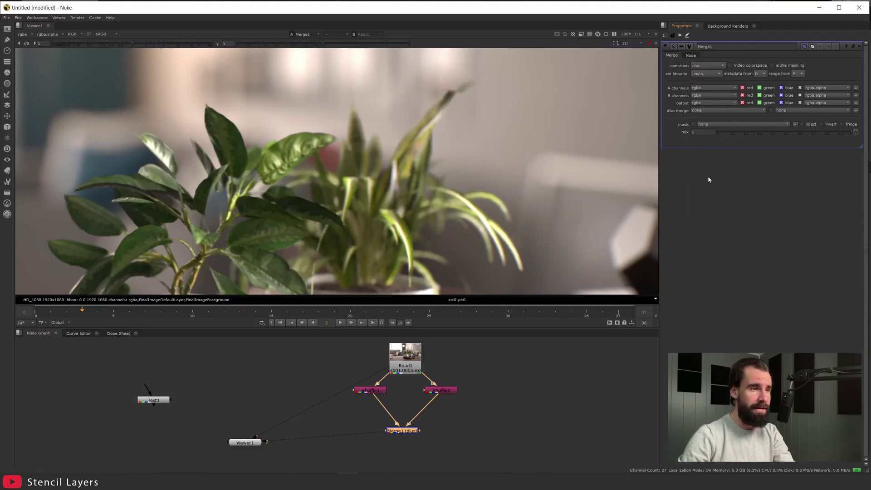
left_click(521, 376)
key("1")
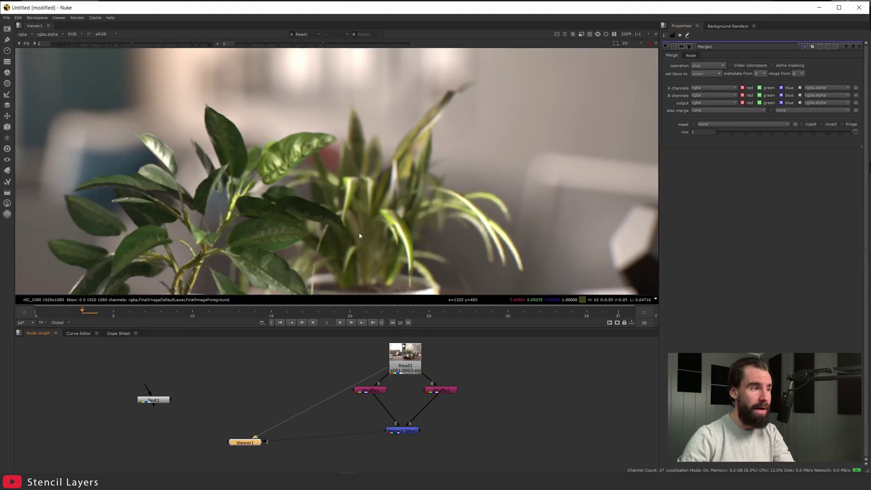
Toggle between Read1 and Merge1 zoomed into the leaves, ending on Read1.
scroll(272, 148, "down", 3)
scroll(272, 147, "down", 2)
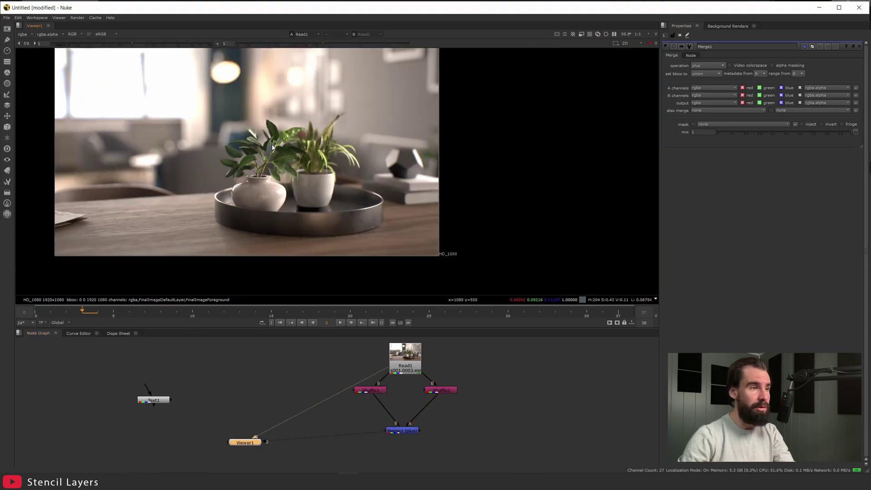
scroll(266, 147, "up", 4)
scroll(265, 147, "up", 4)
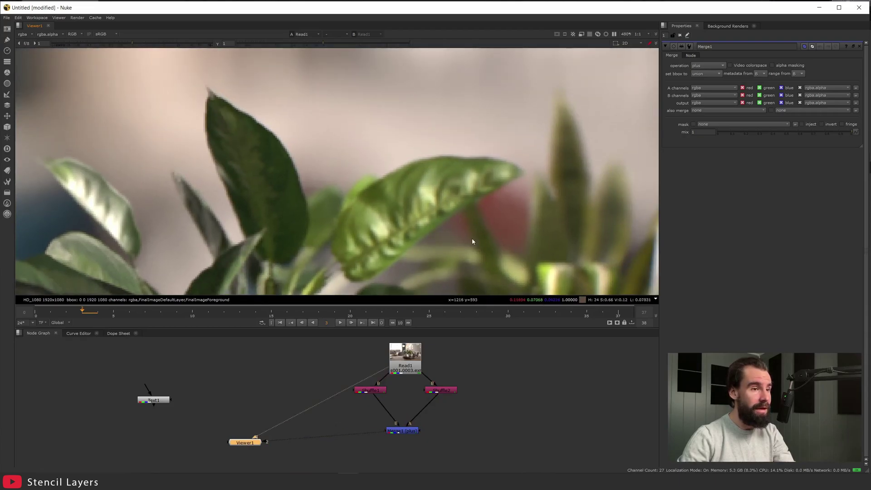
key("2")
middle_click_drag(471, 238, 339, 131)
key("1")
key("2")
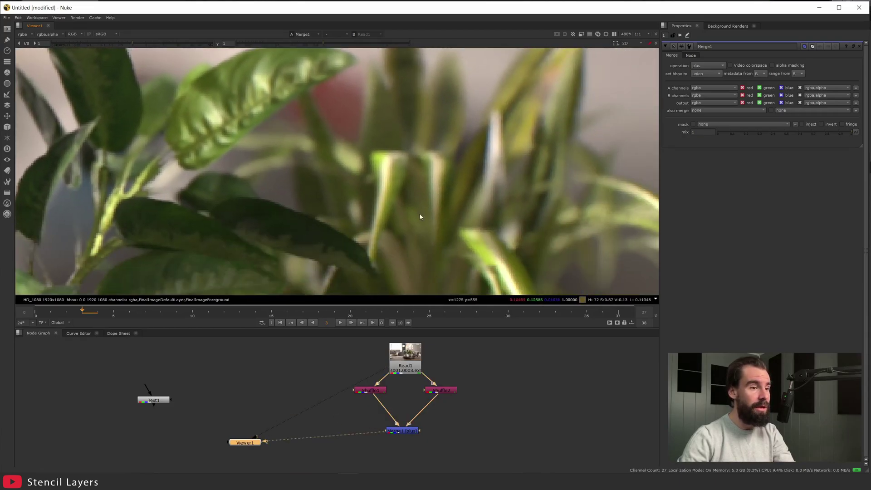
key("1")
key("2")
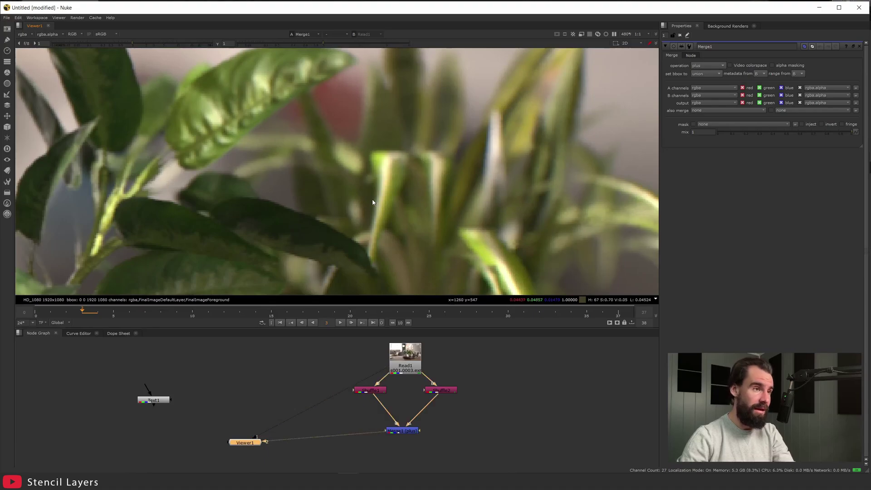
scroll(373, 200, "down", 3)
key("1")
scroll(451, 153, "down", 6)
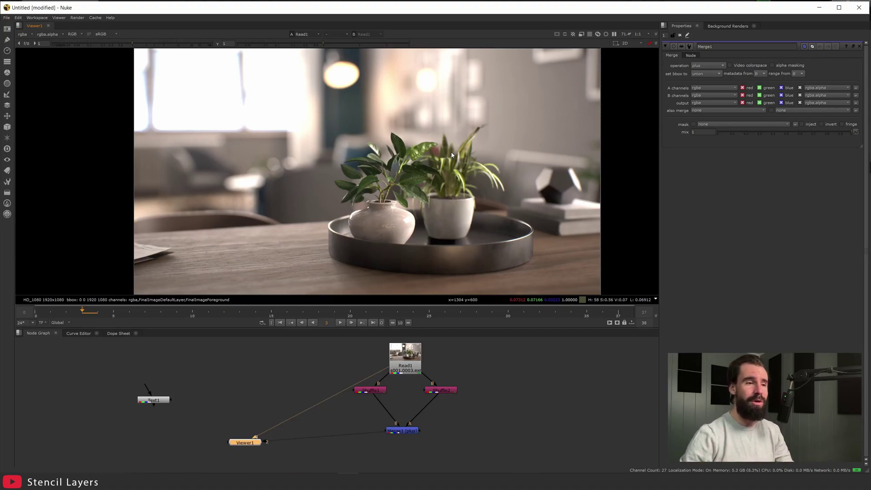
Zoom the viewer into the leaf edges, then back out to the full frame.
scroll(473, 145, "up", 1)
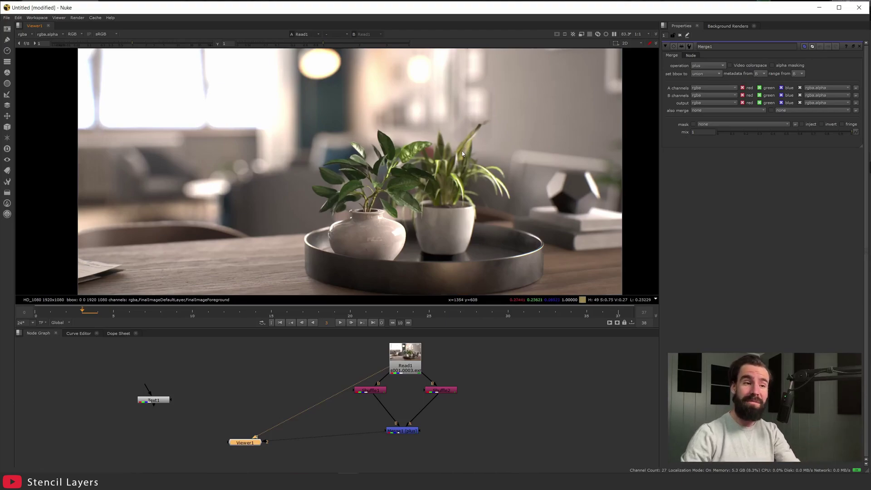
scroll(446, 173, "up", 5)
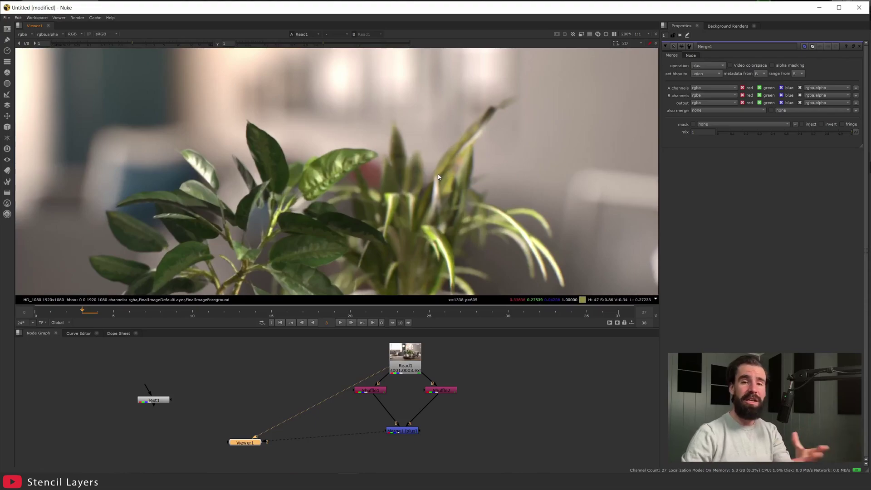
scroll(425, 210, "up", 3)
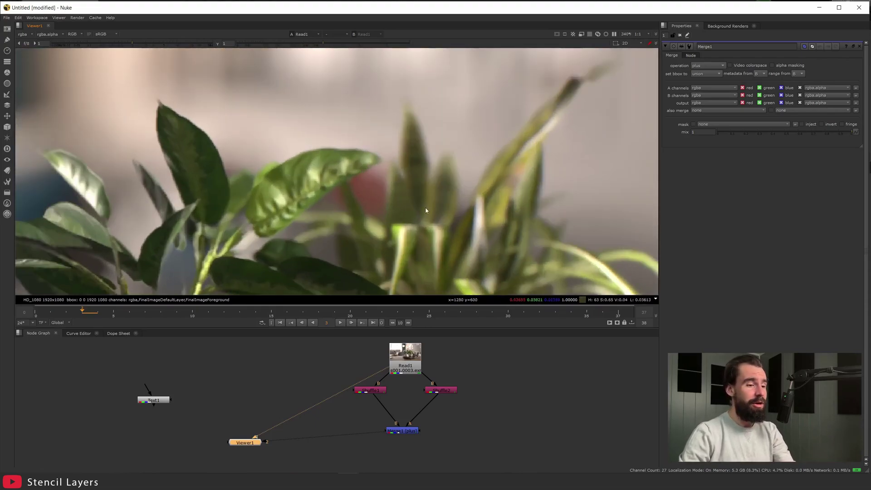
scroll(395, 163, "up", 4)
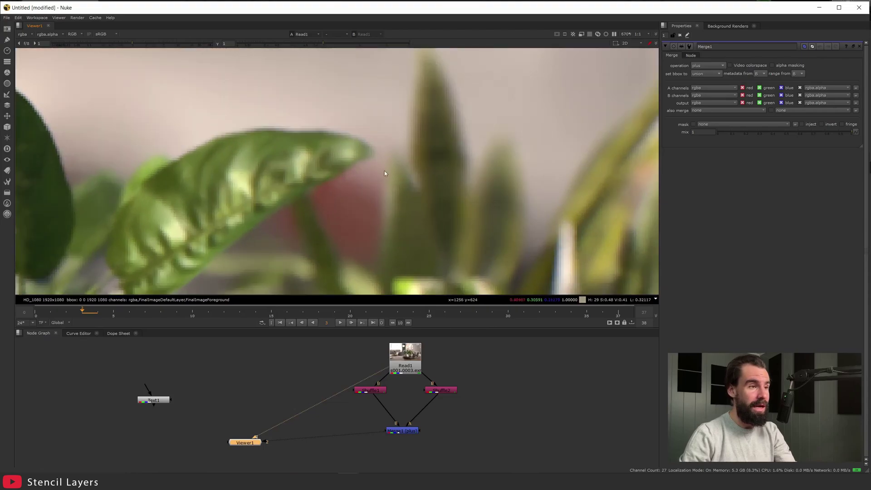
scroll(276, 168, "down", 3)
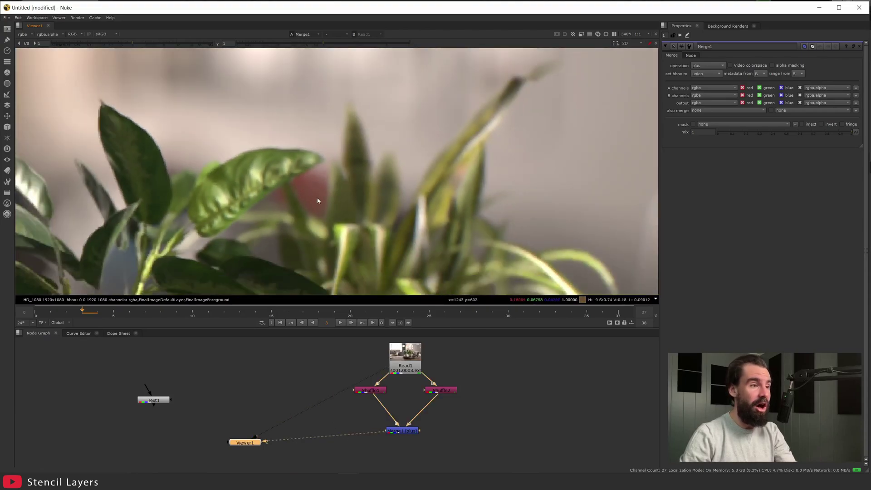
scroll(325, 209, "down", 4)
scroll(342, 178, "up", 2)
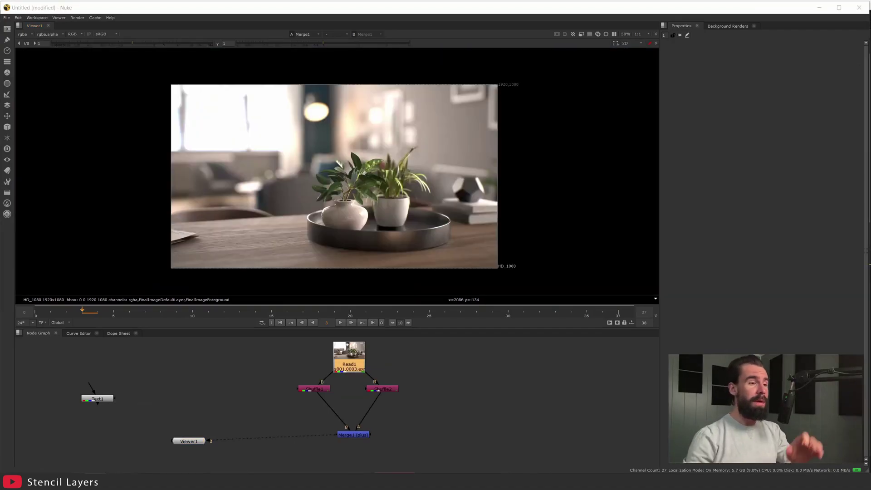
Switch Merge1's operation from plus back to over, then select Read1 for comparison.
scroll(361, 435, "up", 2)
left_click(356, 435)
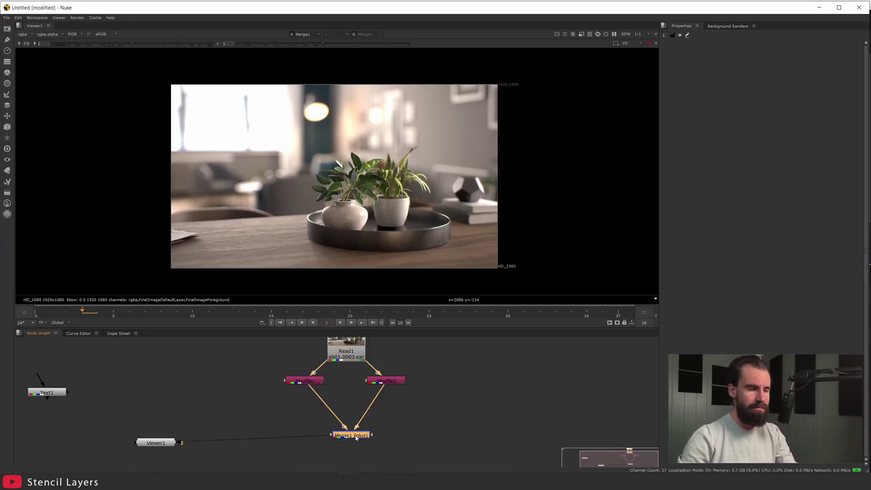
double_click(356, 436)
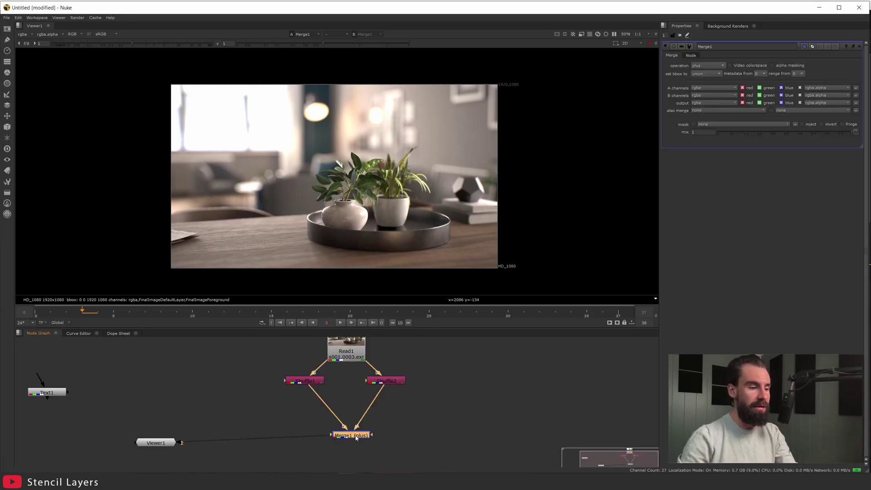
left_click(708, 66)
left_click(706, 164)
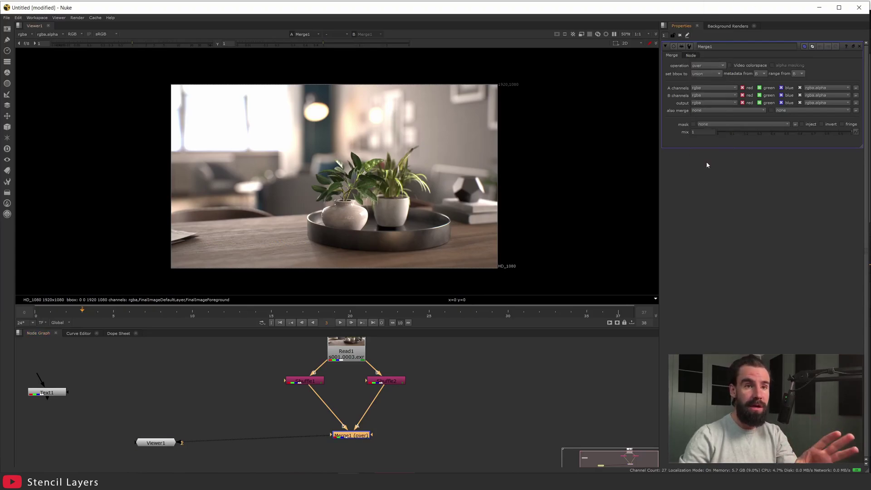
scroll(432, 178, "up", 5)
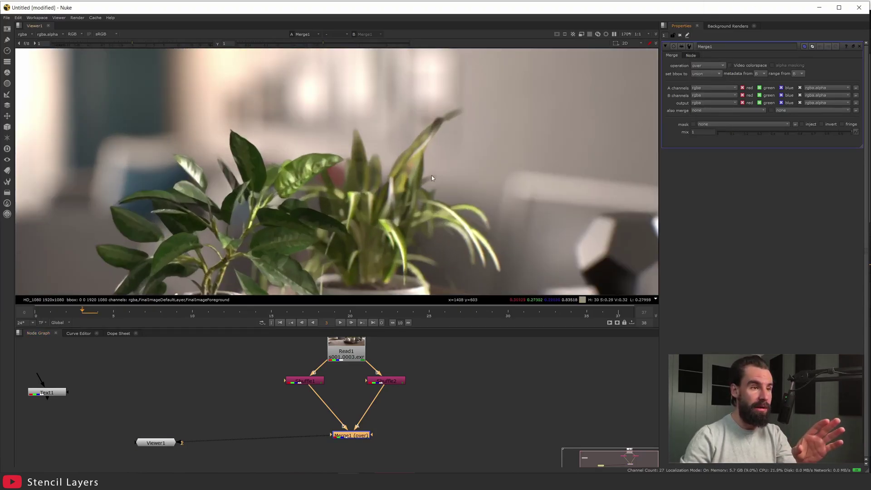
scroll(409, 163, "down", 5)
scroll(372, 143, "up", 5)
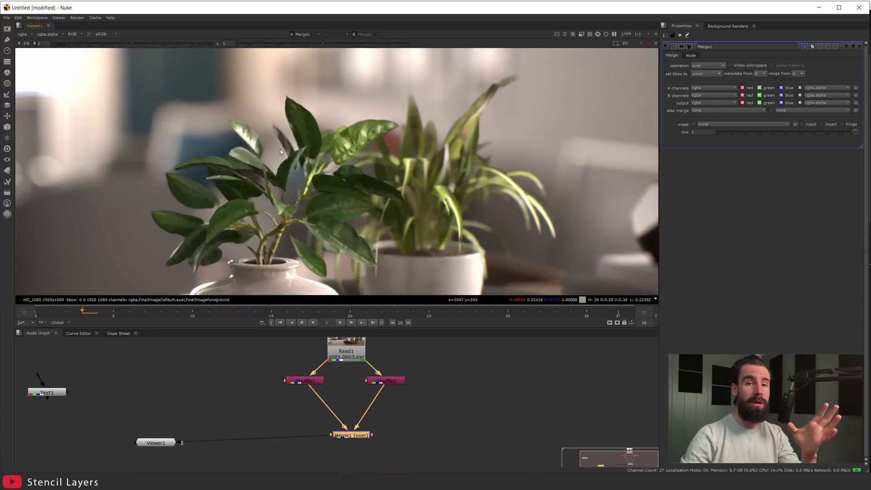
left_click(347, 351)
Compare the original render with the Merge1 result in the viewer.
key("1")
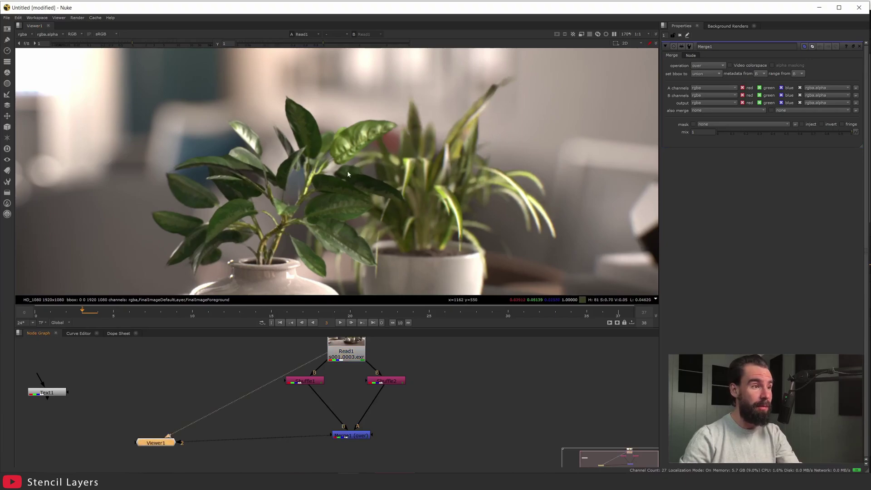
left_click(364, 437)
key("1")
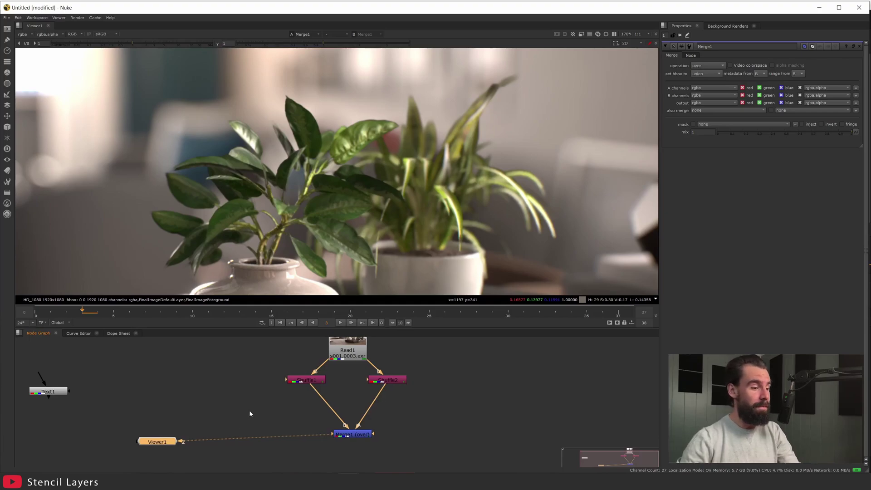
Move Text1 beside the Read1 shuffle nodes and preview the Hello World text alone.
middle_click_drag(249, 412, 247, 407)
left_click_drag(79, 393, 124, 387)
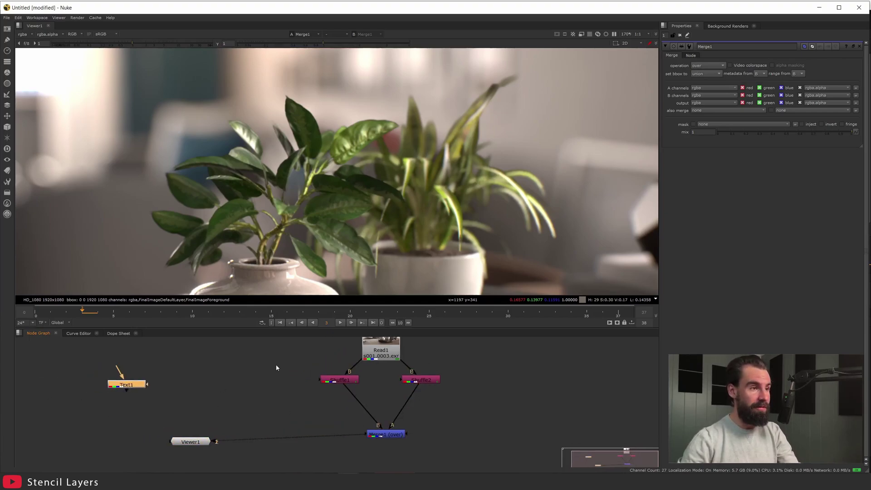
scroll(463, 263, "down", 5)
scroll(463, 263, "up", 2)
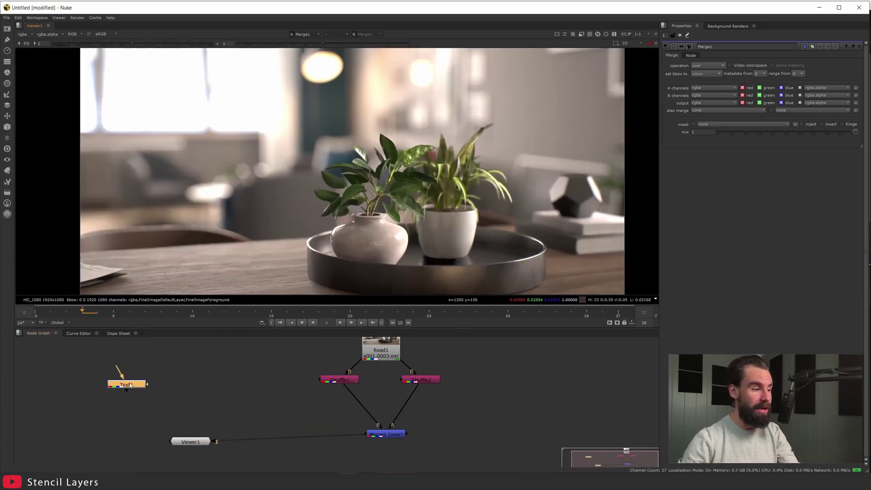
left_click_drag(130, 385, 238, 384)
key("1")
scroll(344, 146, "down", 2)
Add Merge2 with Text1 over Shuffle1, placed below those nodes.
scroll(324, 208, "up", 1)
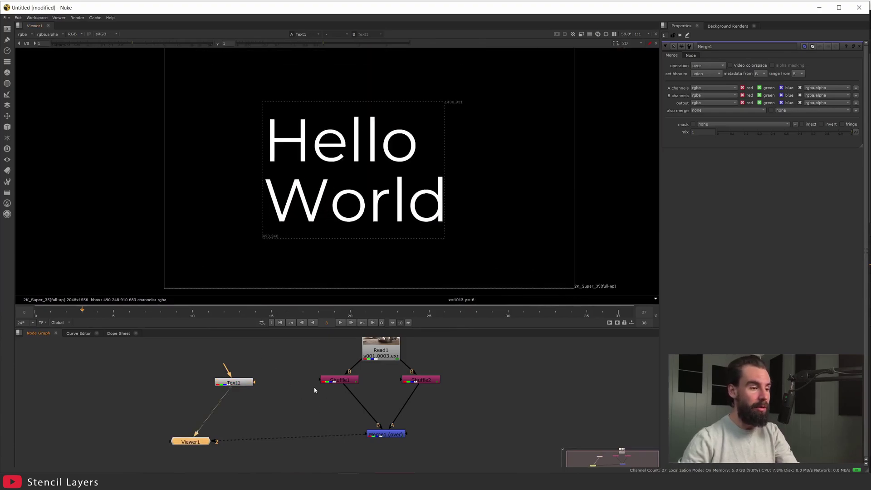
left_click(298, 409)
left_click(233, 383)
key("m")
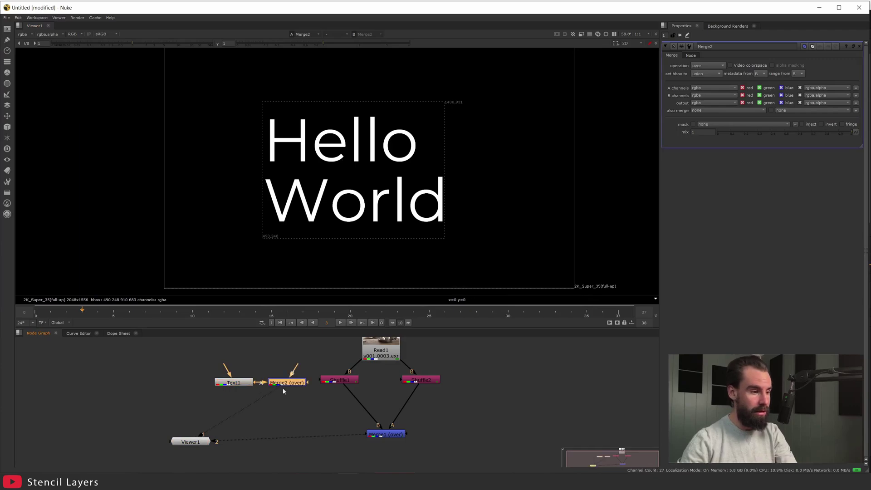
left_click_drag(291, 382, 338, 384)
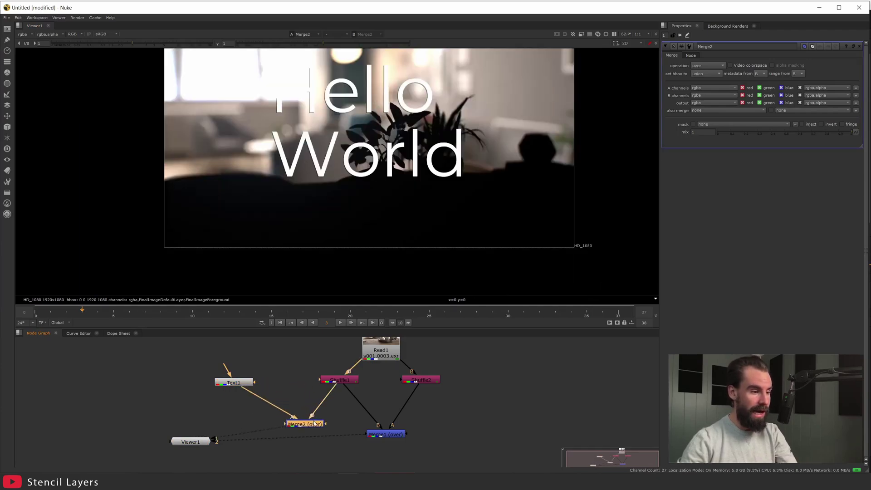
Nudge the Hello World text and feed Merge2 into Merge1's B input.
middle_click_drag(311, 69, 320, 117)
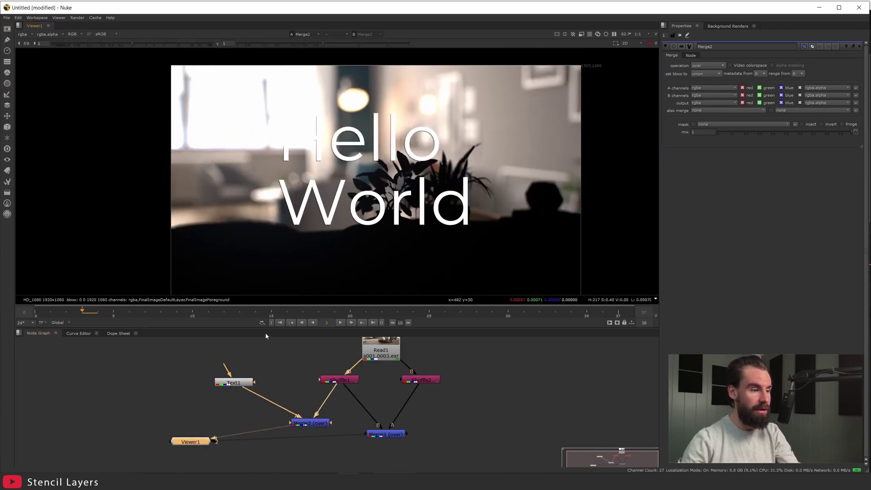
double_click(235, 384)
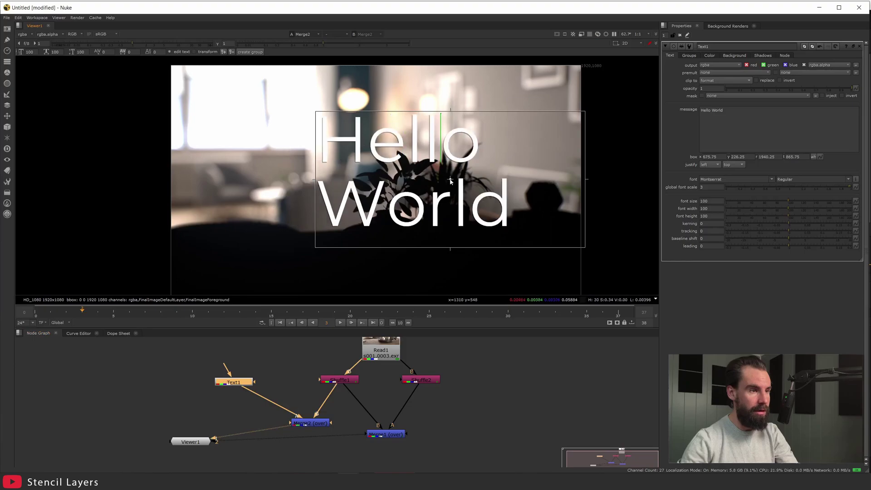
left_click_drag(450, 180, 446, 182)
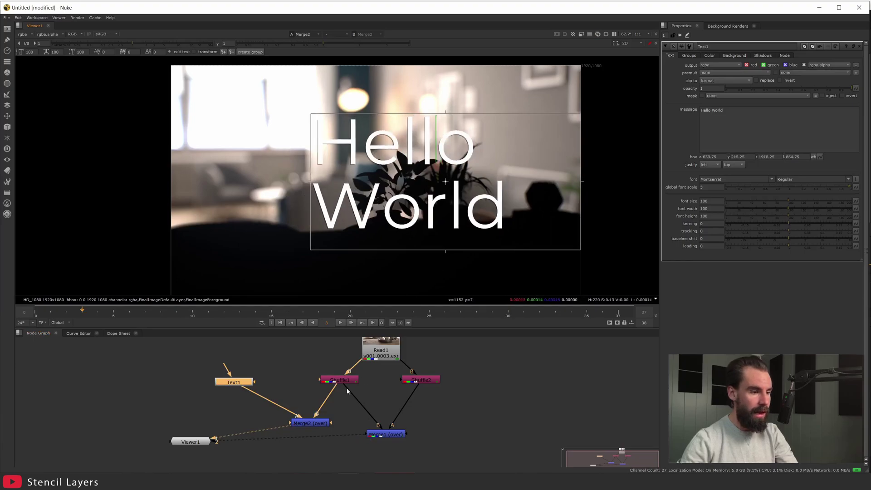
left_click_drag(347, 391, 312, 423)
View the Merge1 composite and drag the Hello World text behind the plants.
left_click(381, 435)
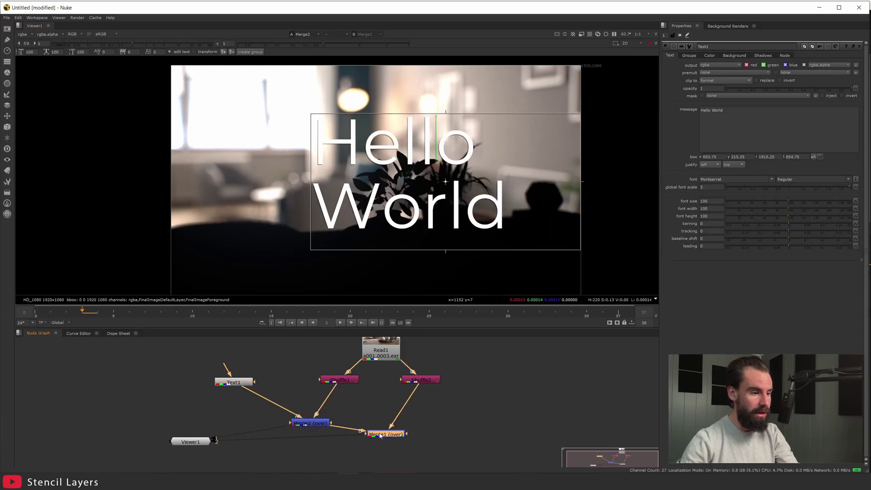
key("1")
scroll(386, 263, "up", 1)
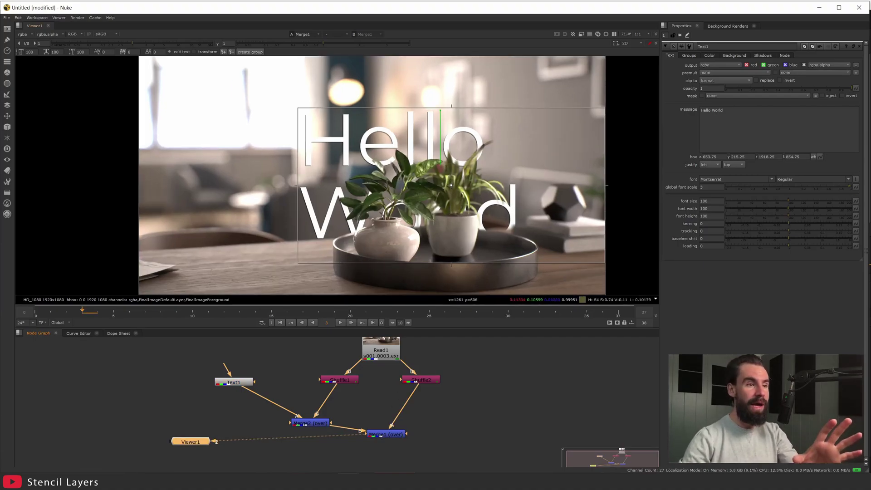
left_click_drag(446, 167, 444, 161)
left_click_drag(418, 172, 454, 181)
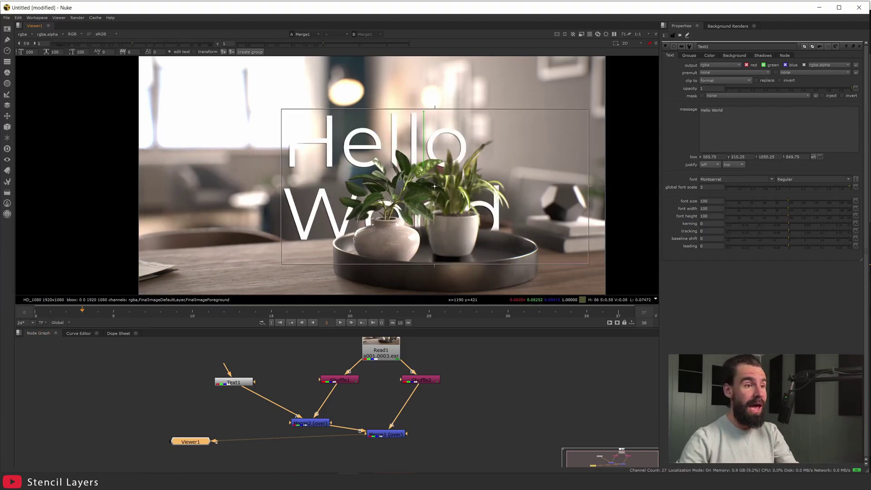
left_click_drag(434, 186, 414, 178)
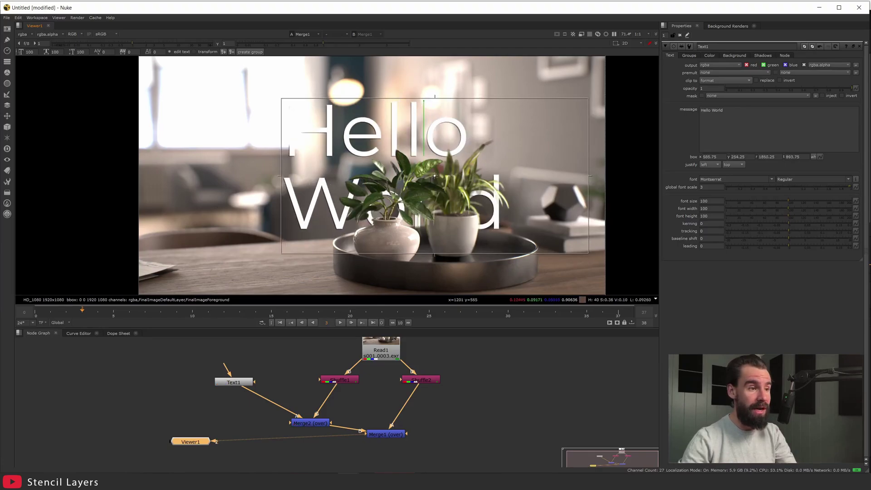
Nudge the Hello World text into place and inspect it up close.
scroll(414, 178, "up", 5)
left_click_drag(526, 119, 594, 63)
scroll(593, 63, "up", 2)
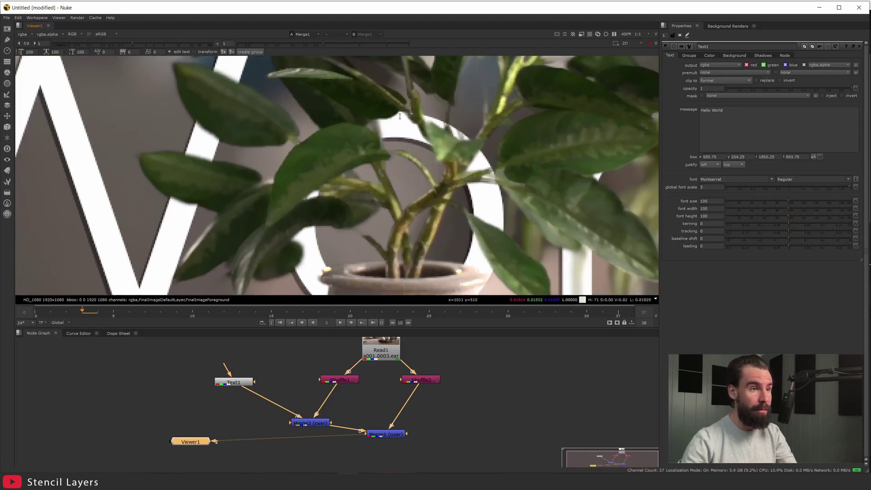
scroll(453, 118, "down", 3)
middle_click_drag(444, 113, 490, 126)
scroll(490, 126, "down", 4)
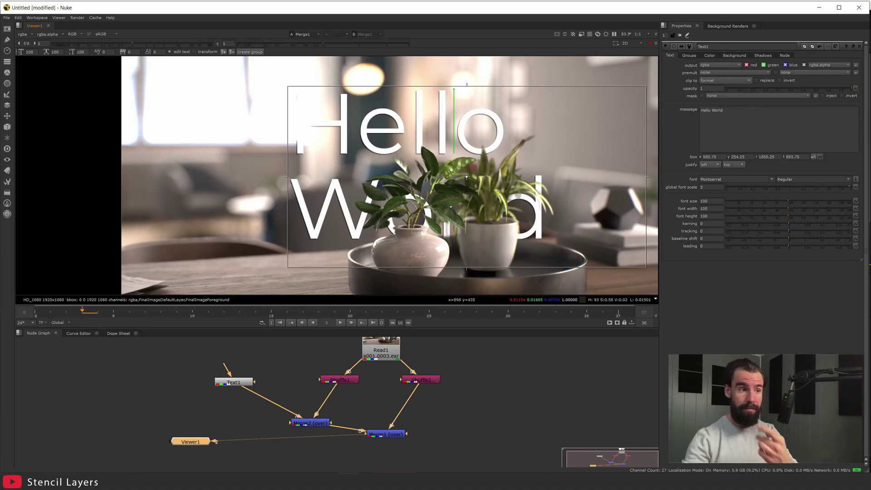
scroll(399, 179, "down", 1)
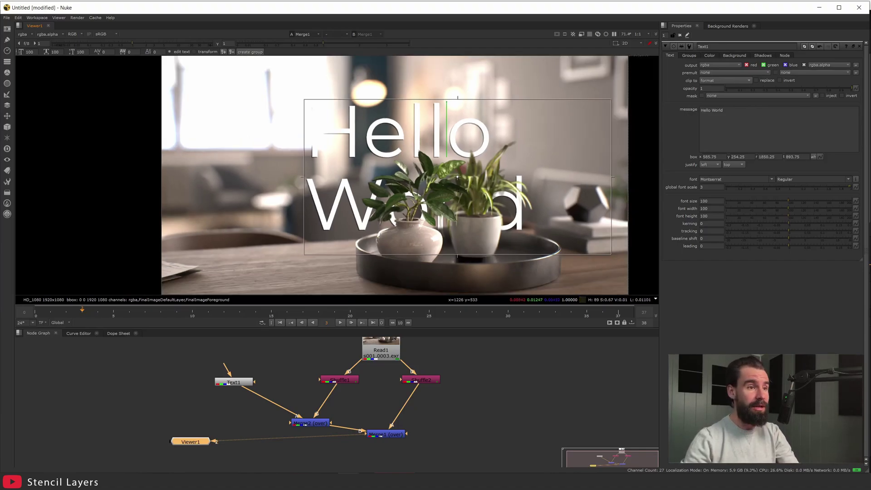
Shift the text right, then left and down, zooming to check its edges against the leaves.
left_click_drag(458, 176, 355, 198)
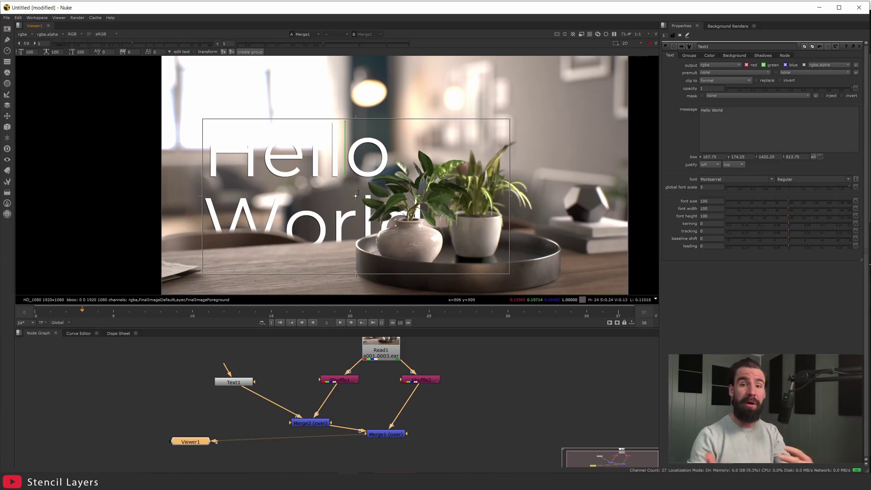
left_click_drag(356, 195, 503, 175)
scroll(538, 145, "up", 6)
scroll(538, 144, "down", 4)
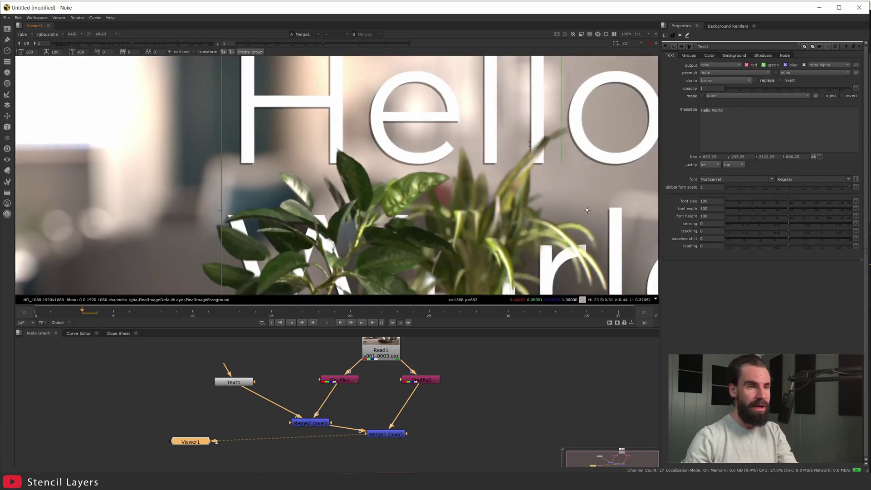
scroll(538, 144, "up", 5)
scroll(538, 144, "down", 5)
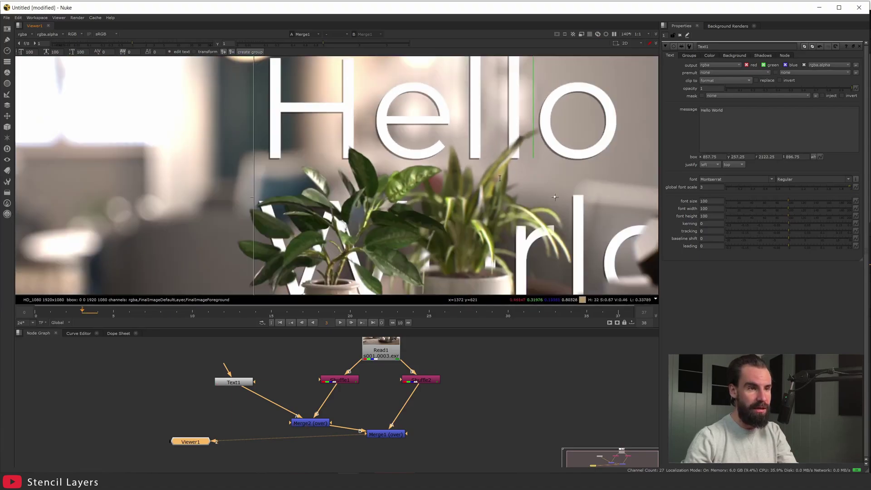
scroll(511, 226, "up", 6)
scroll(512, 226, "down", 4)
scroll(461, 153, "up", 4)
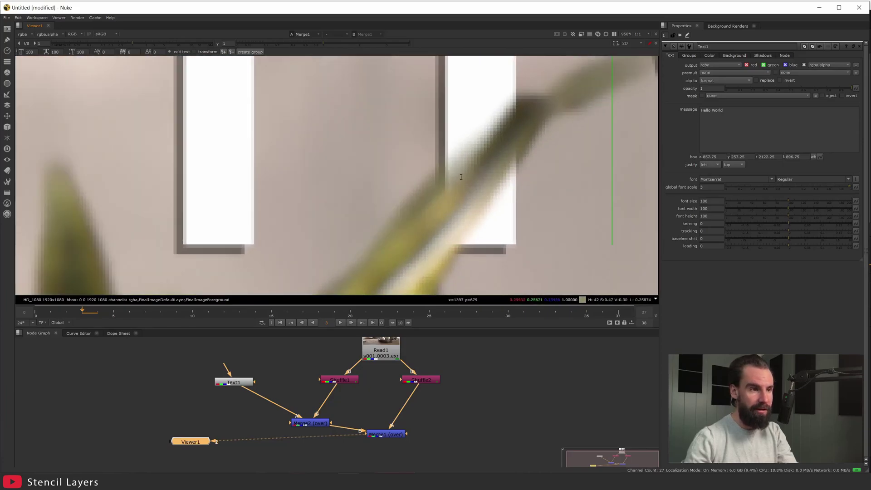
scroll(461, 153, "down", 1)
scroll(461, 153, "down", 5)
scroll(418, 133, "up", 3)
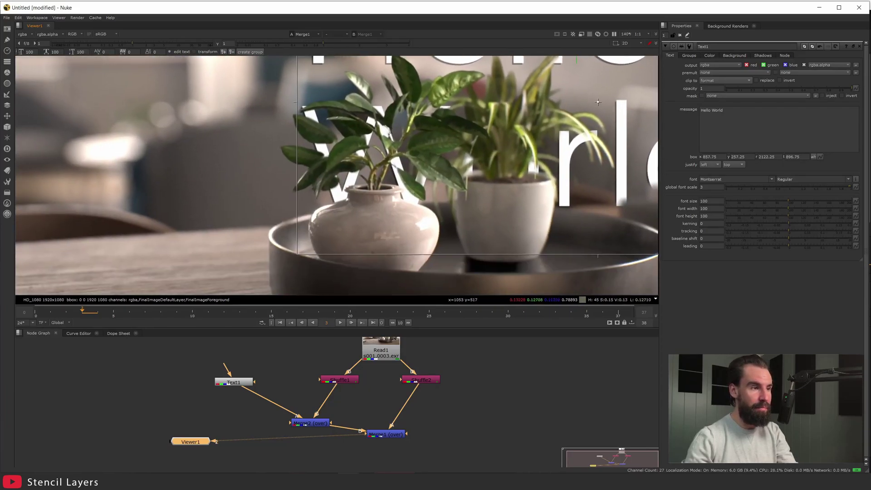
scroll(418, 133, "down", 5)
scroll(417, 133, "down", 1)
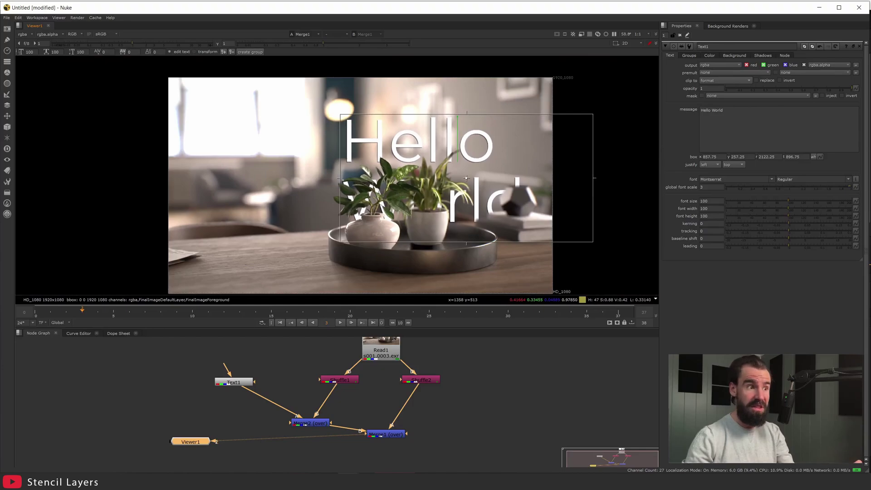
left_click_drag(467, 179, 422, 191)
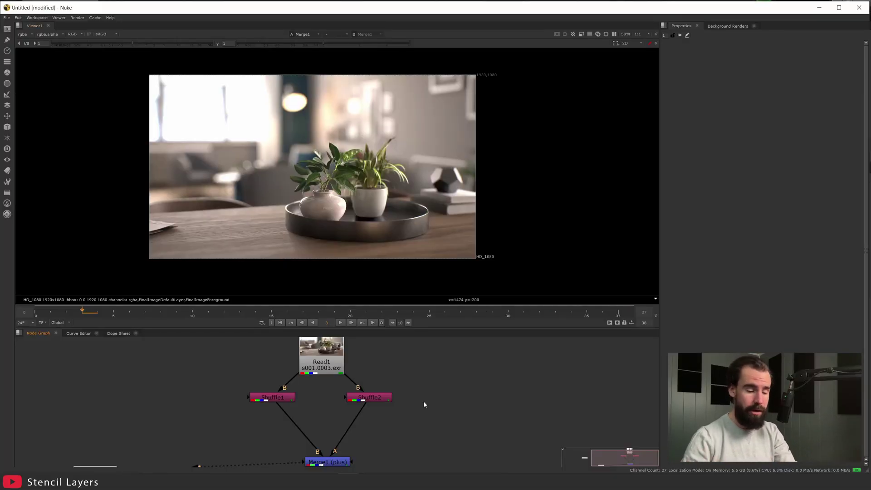
Create Shuffle3 from Read1 with FinalImageForeground as its input layer.
key("Tab")
type("shuffle")
key("Return")
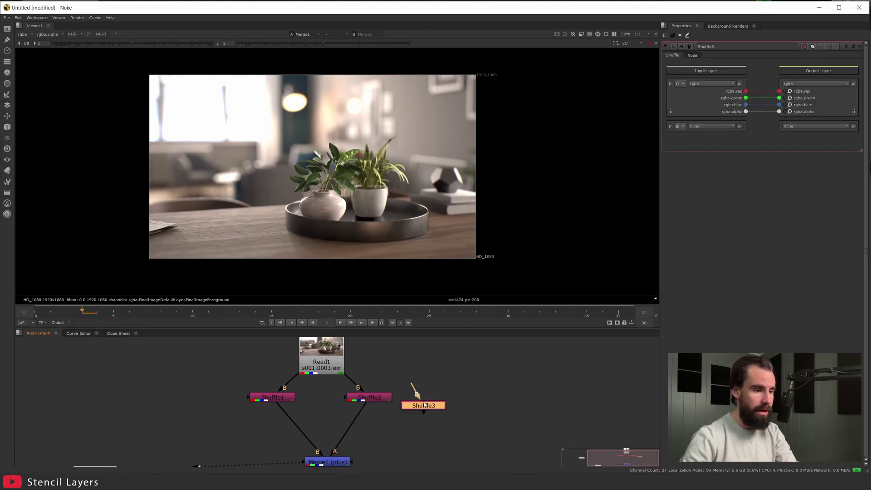
left_click_drag(417, 389, 328, 353)
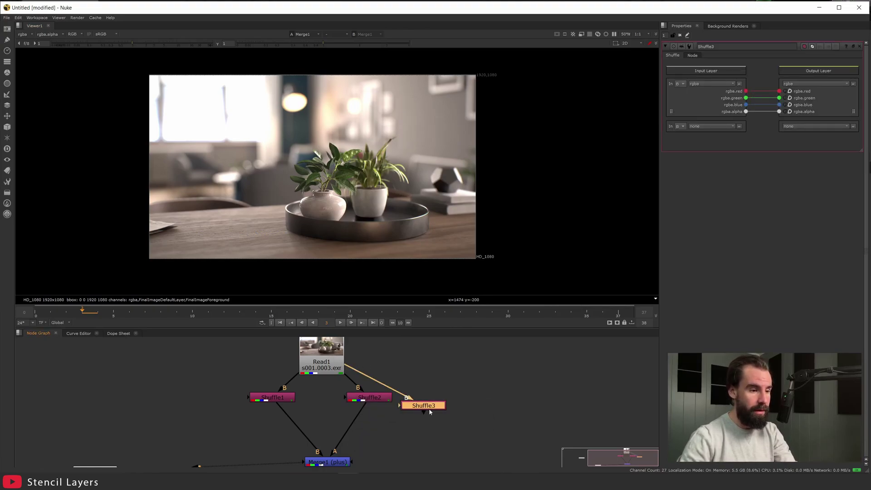
left_click_drag(429, 412, 433, 399)
left_click(702, 126)
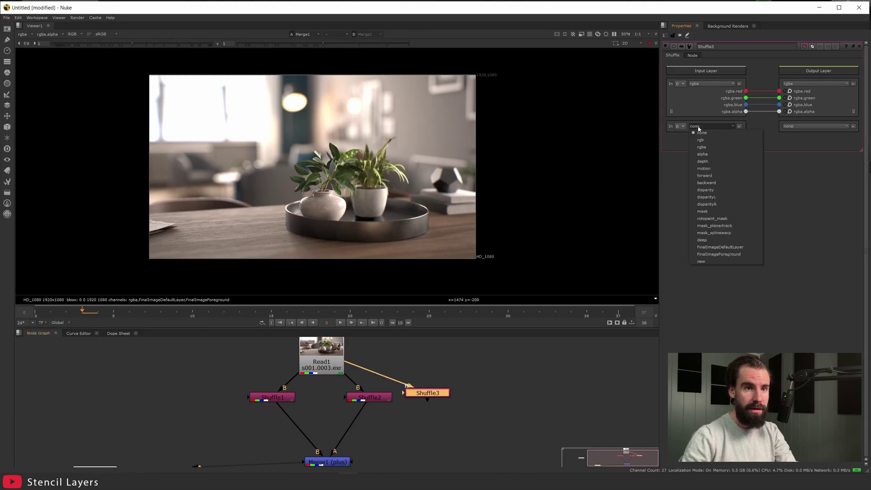
left_click(710, 83)
left_click(710, 83)
left_click(726, 211)
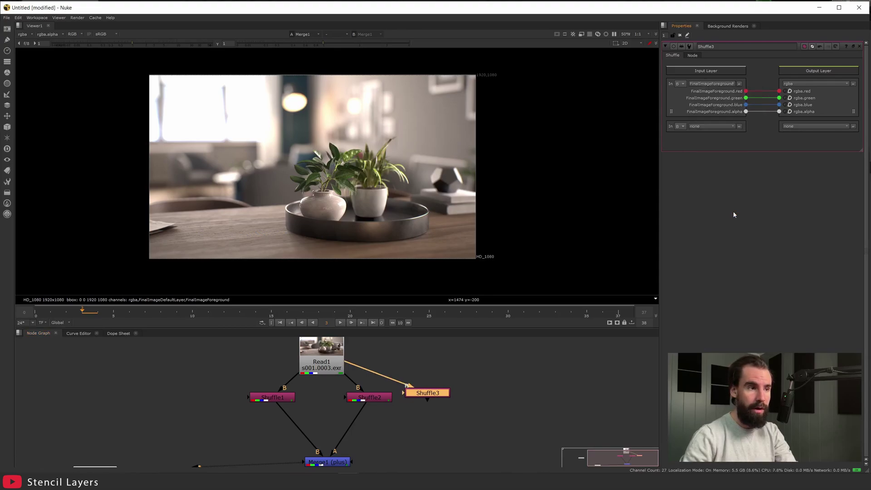
Insert Grade1 after Shuffle2, masked by Shuffle3's FinalImageForeground.alpha.
left_click(359, 370)
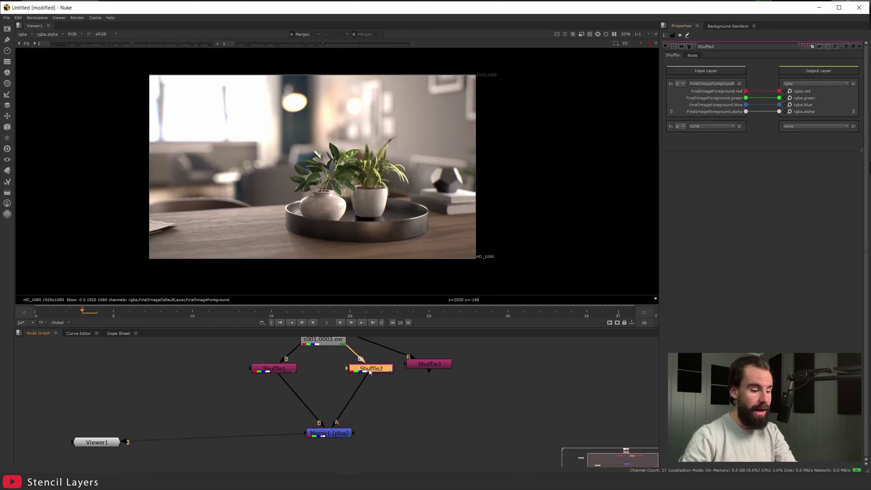
key("g")
left_click_drag(371, 372, 371, 386)
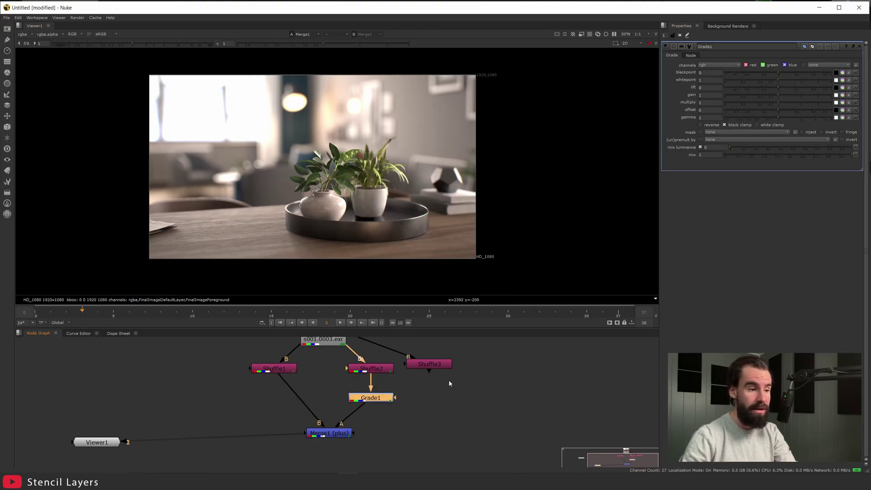
left_click_drag(355, 402, 429, 363)
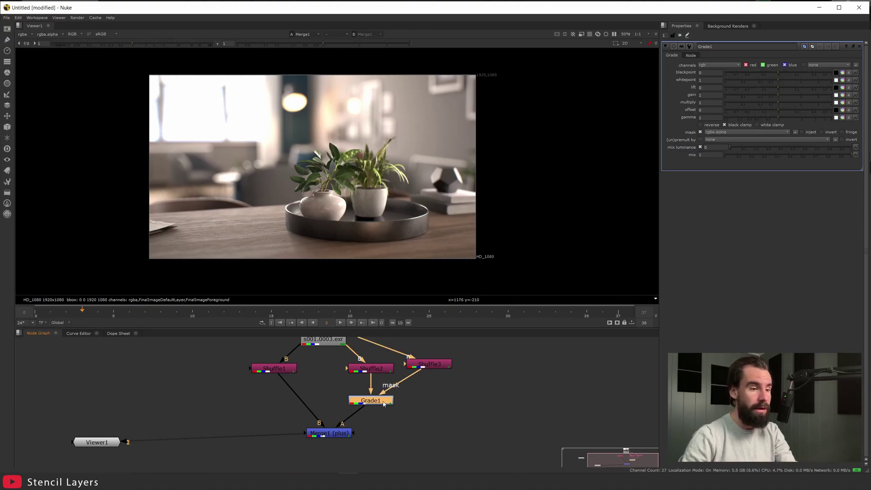
left_click(724, 132)
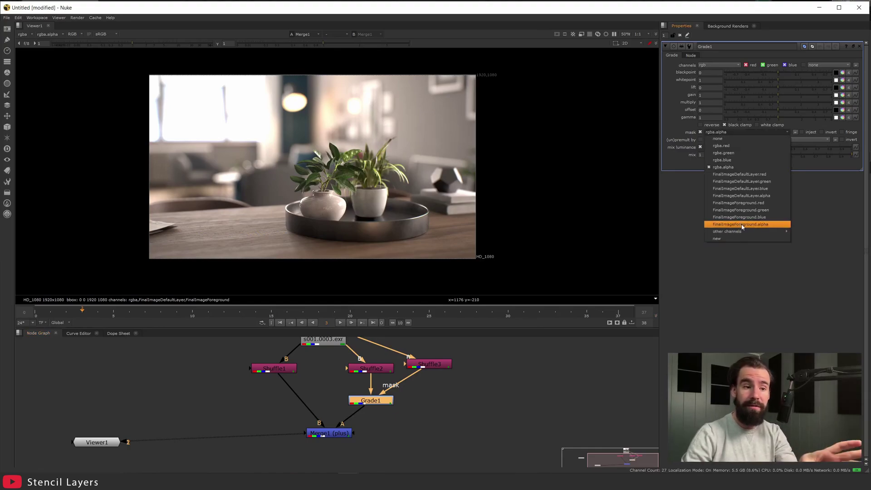
left_click(741, 226)
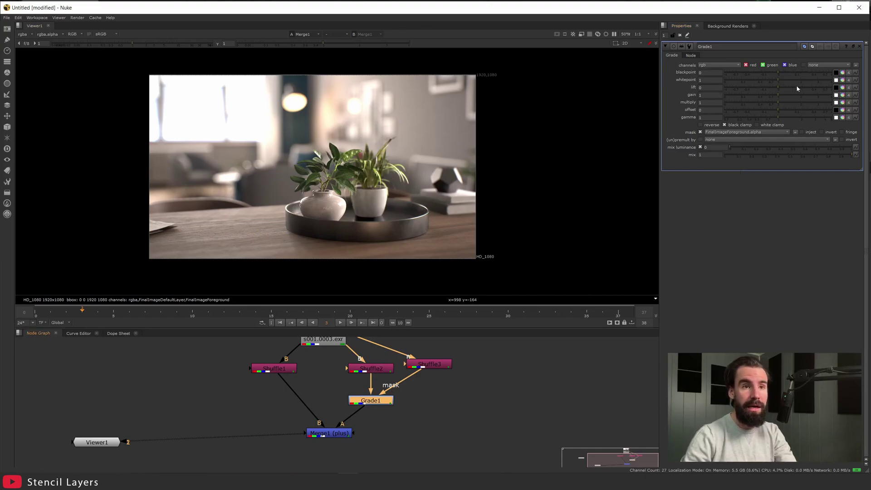
left_click(842, 88)
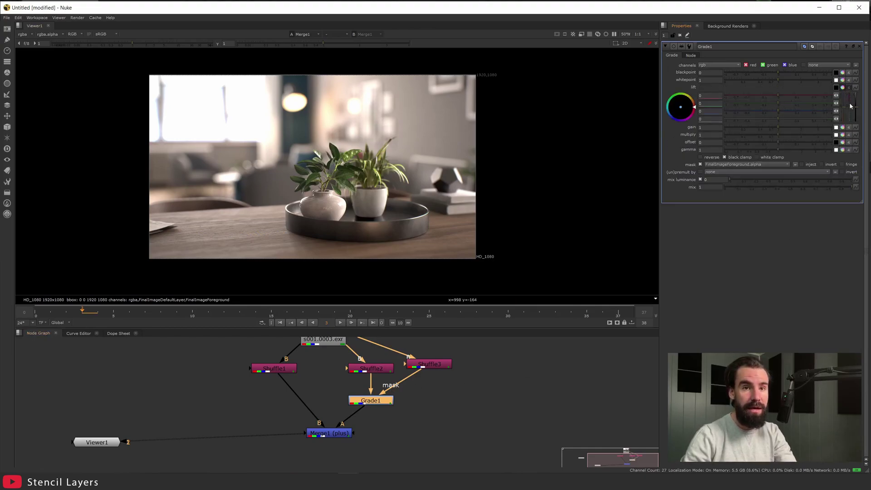
Set Grade1's lift to 0.1, 0, -0.1 for a warm orange plant tint.
mouse_move(846, 109)
left_mouse_down()
mouse_move(844, 101)
mouse_move(844, 114)
left_mouse_up()
scroll(385, 201, "up", 2)
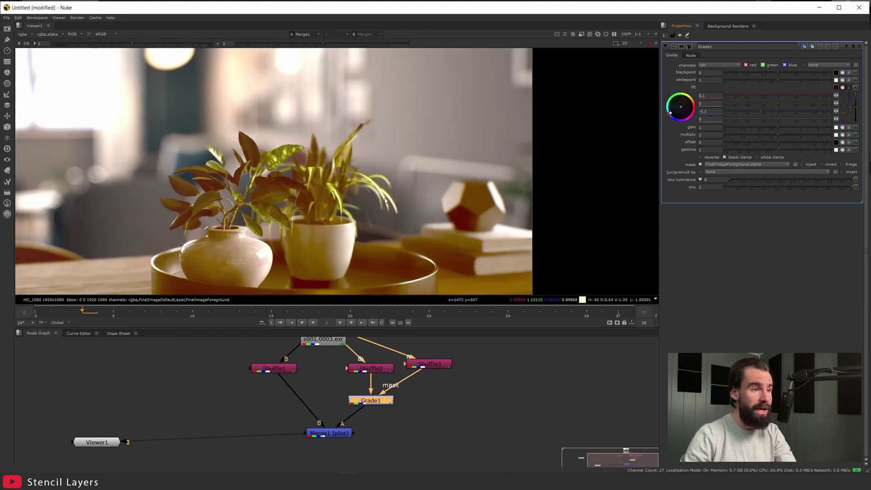
scroll(385, 201, "down", 3)
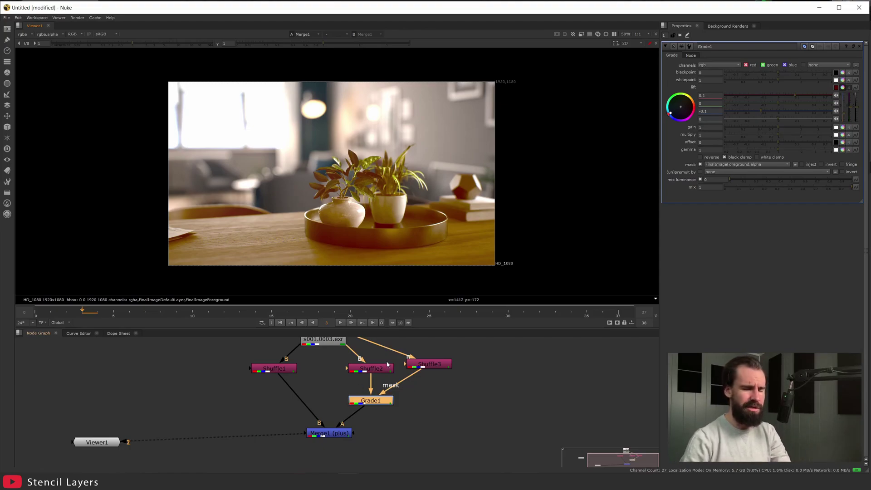
middle_click_drag(339, 190, 343, 193)
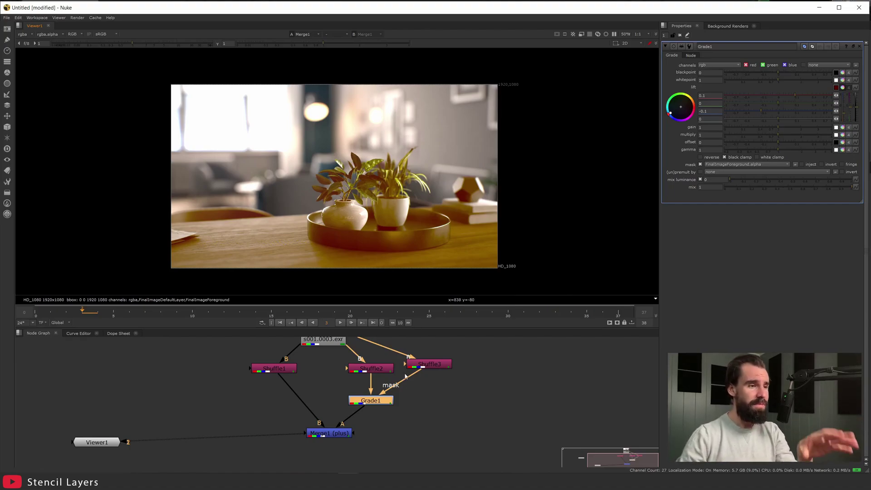
Delete the Grade1 node so the plants return to their original colours.
key("Delete")
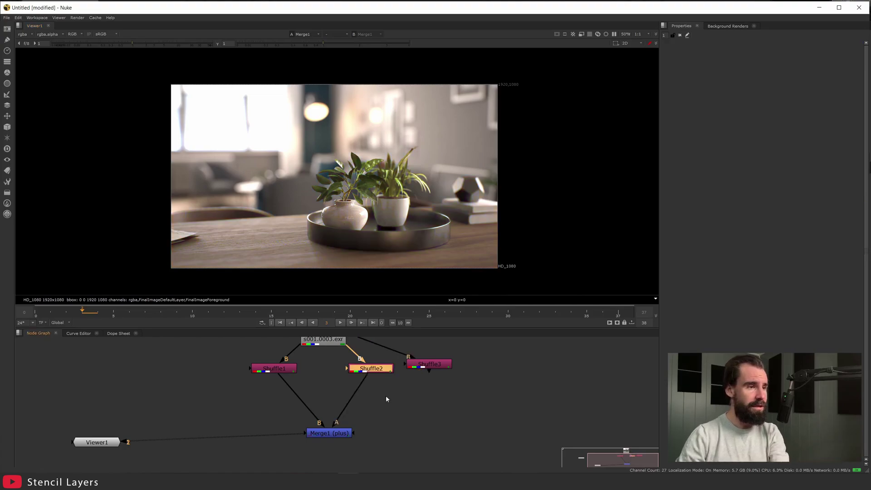
Delete Shuffle3 and reframe the Node Graph around Read1, Shuffle1, Shuffle2 and Merge1.
left_click(434, 366)
key("Delete")
scroll(412, 392, "down", 3)
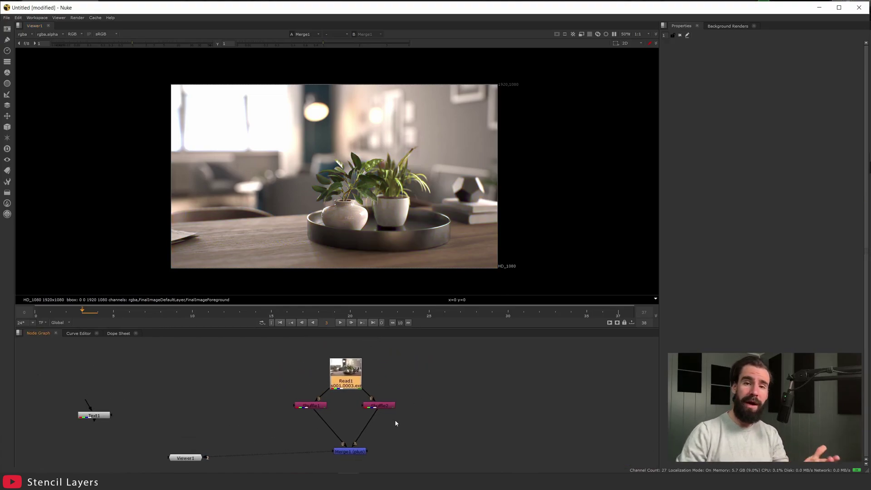
middle_click_drag(409, 404, 413, 387)
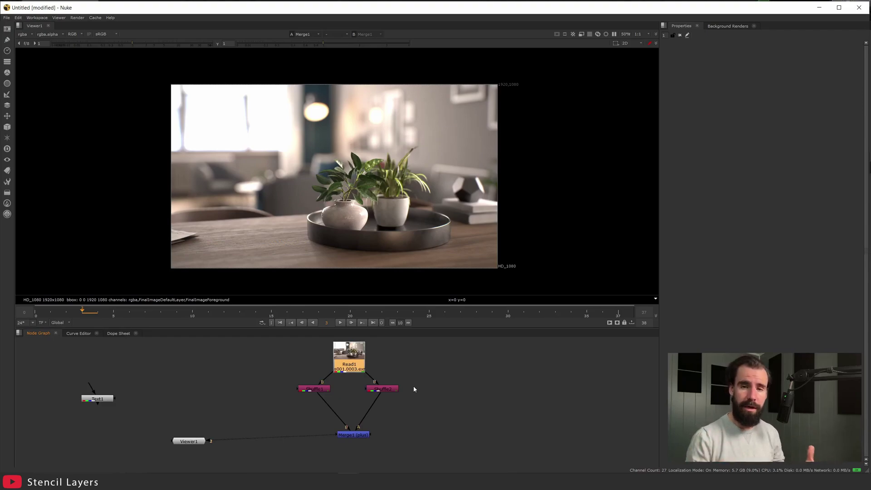